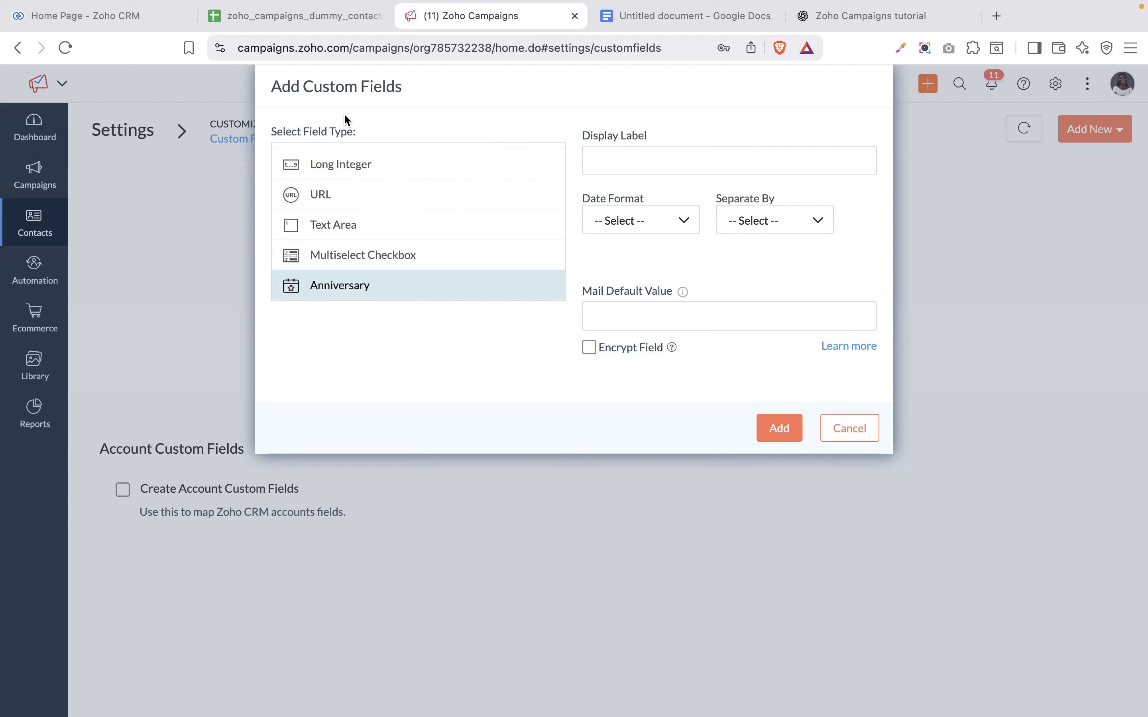
# - Copy the Birthday column header from the contacts spreadsheet in Google Sheets and use it as the anniversary field's display label in Zoho Campaigns
pyautogui.click(283, 16)
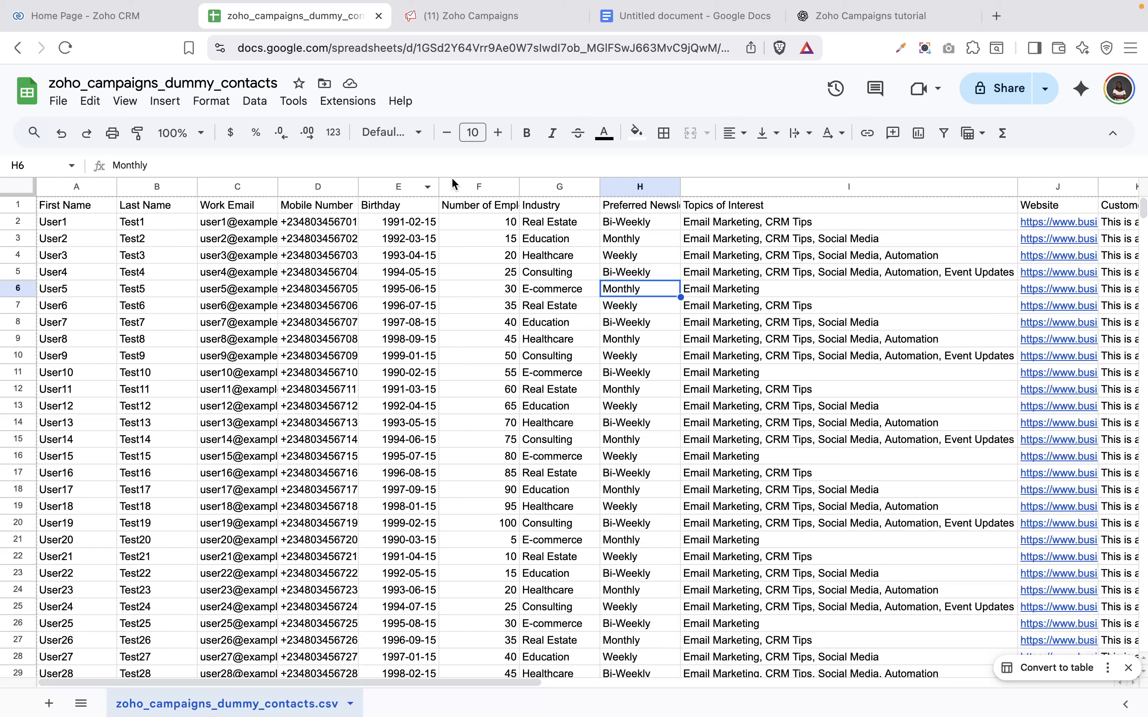
pyautogui.click(378, 206)
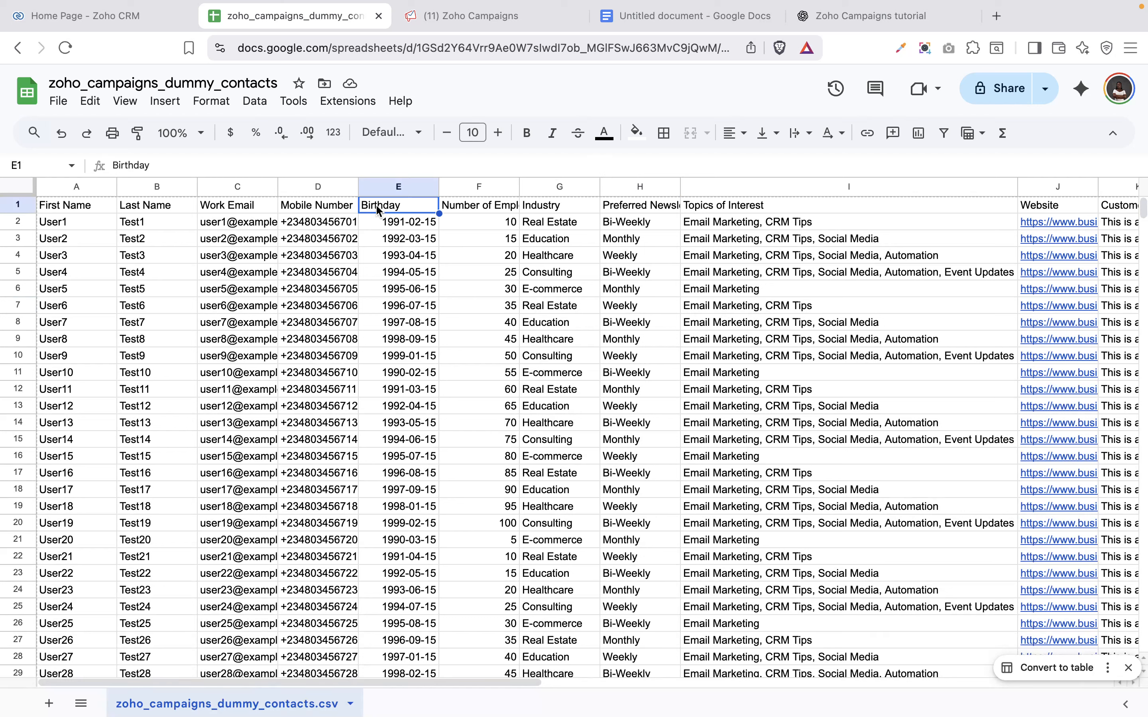
pyautogui.doubleClick(377, 206)
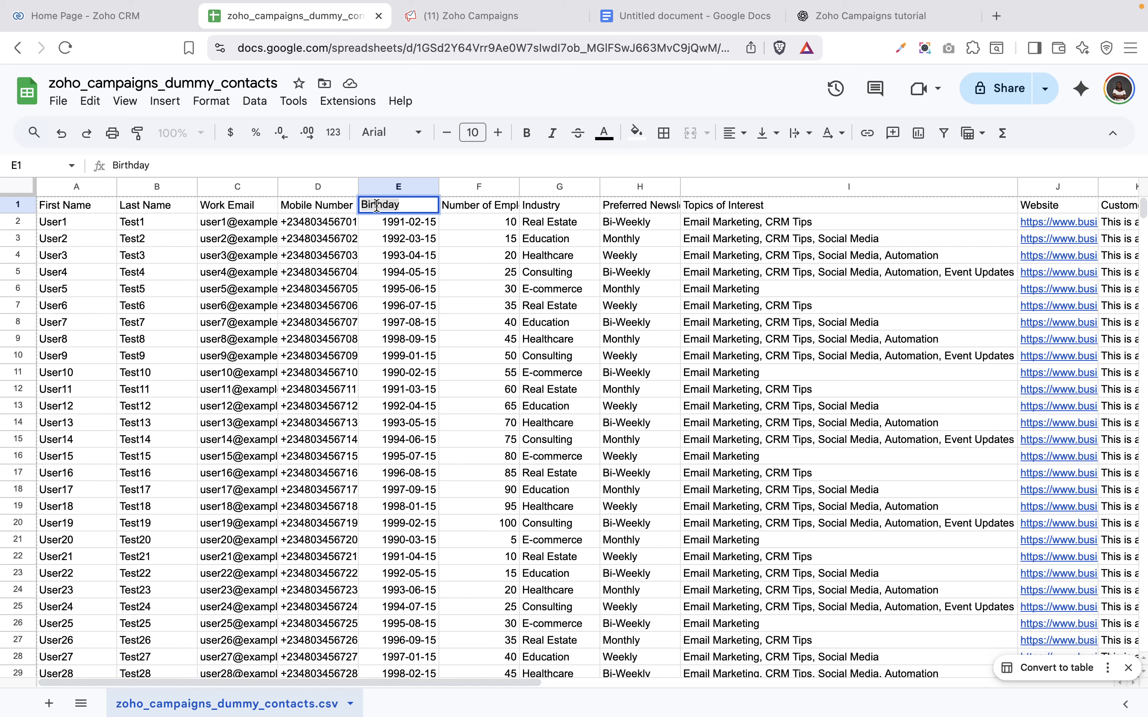
pyautogui.click(643, 18)
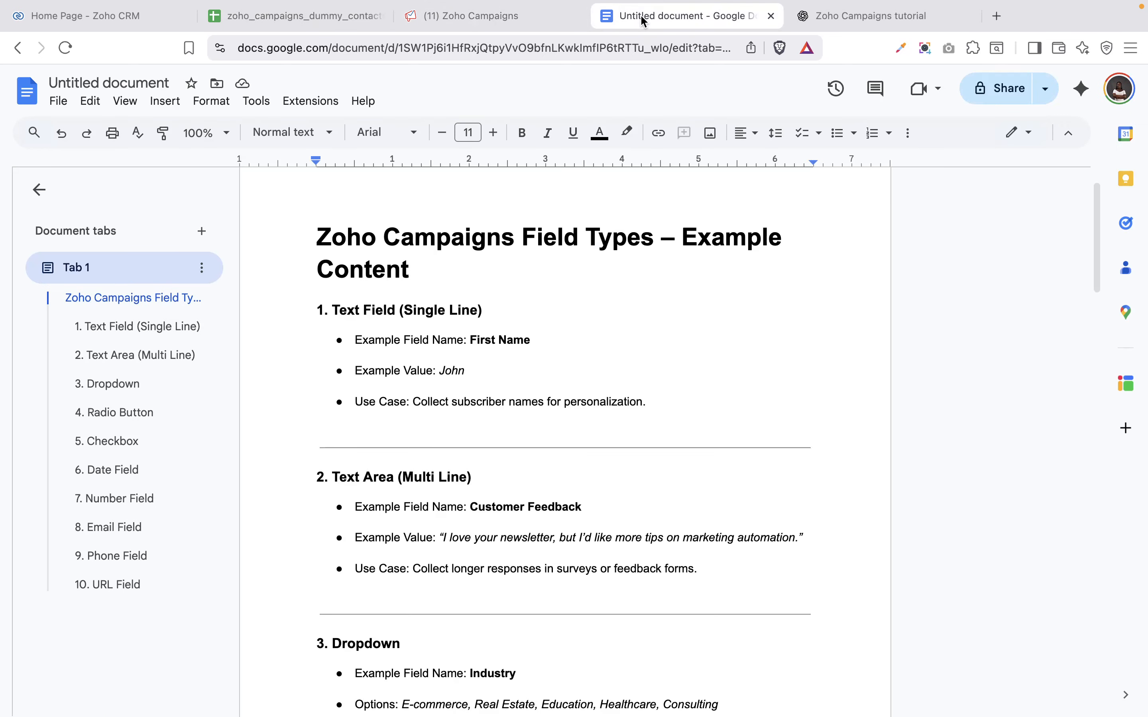
pyautogui.click(477, 16)
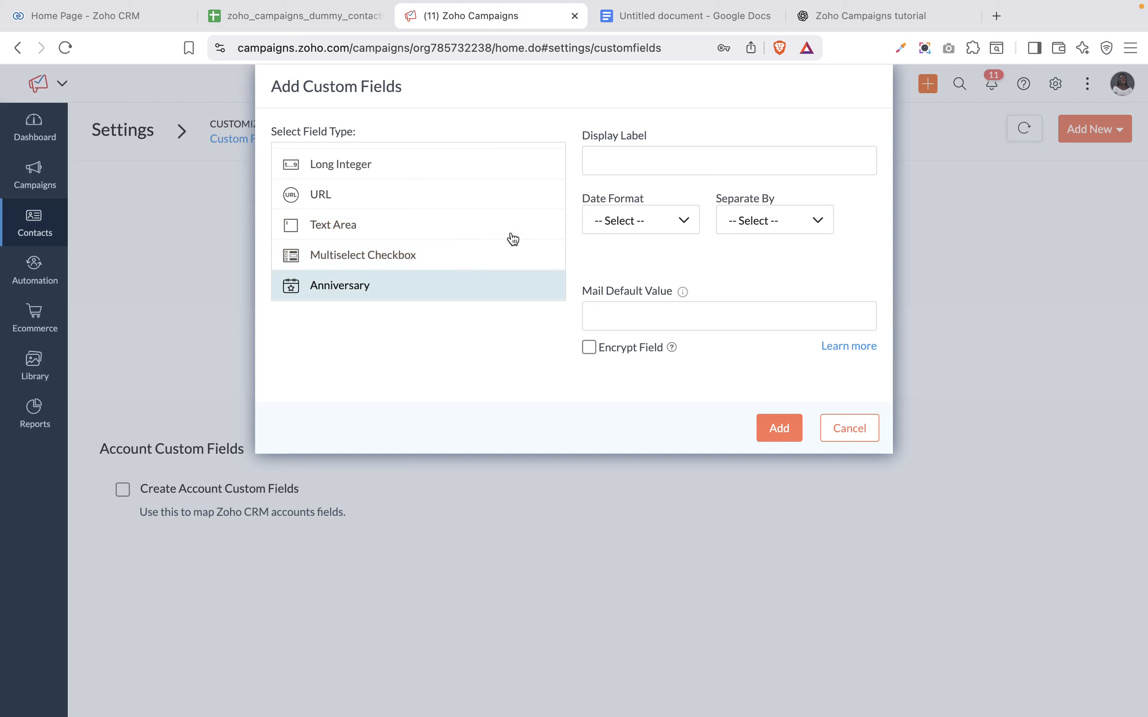
pyautogui.click(662, 162)
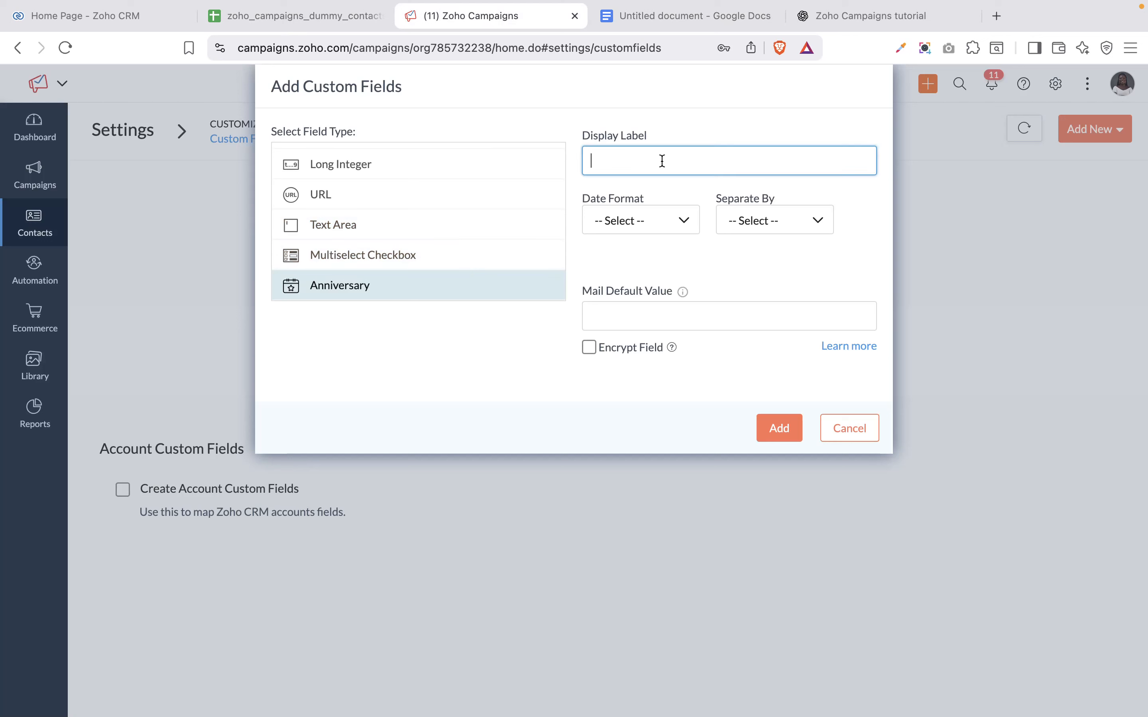
pyautogui.write('Birthday')
# - Set the Birthday field's date format to DDMM with a hyphen separator, leave the mail default value blank, and add the field
pyautogui.click(646, 217)
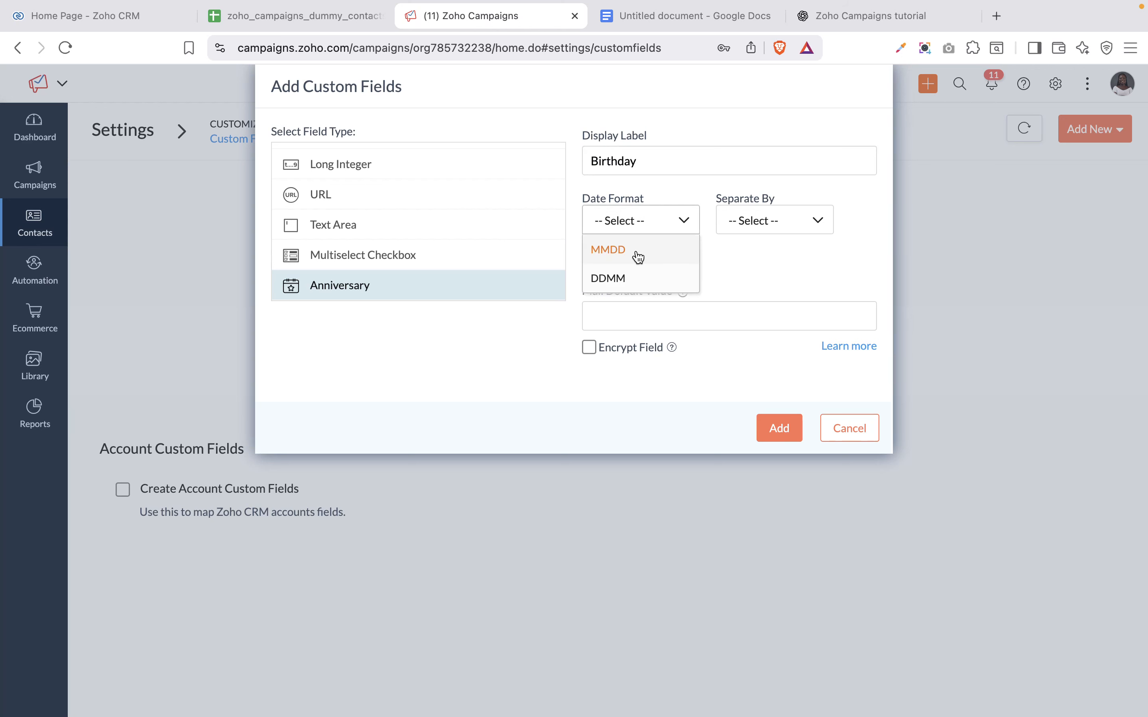
pyautogui.click(614, 281)
pyautogui.click(781, 230)
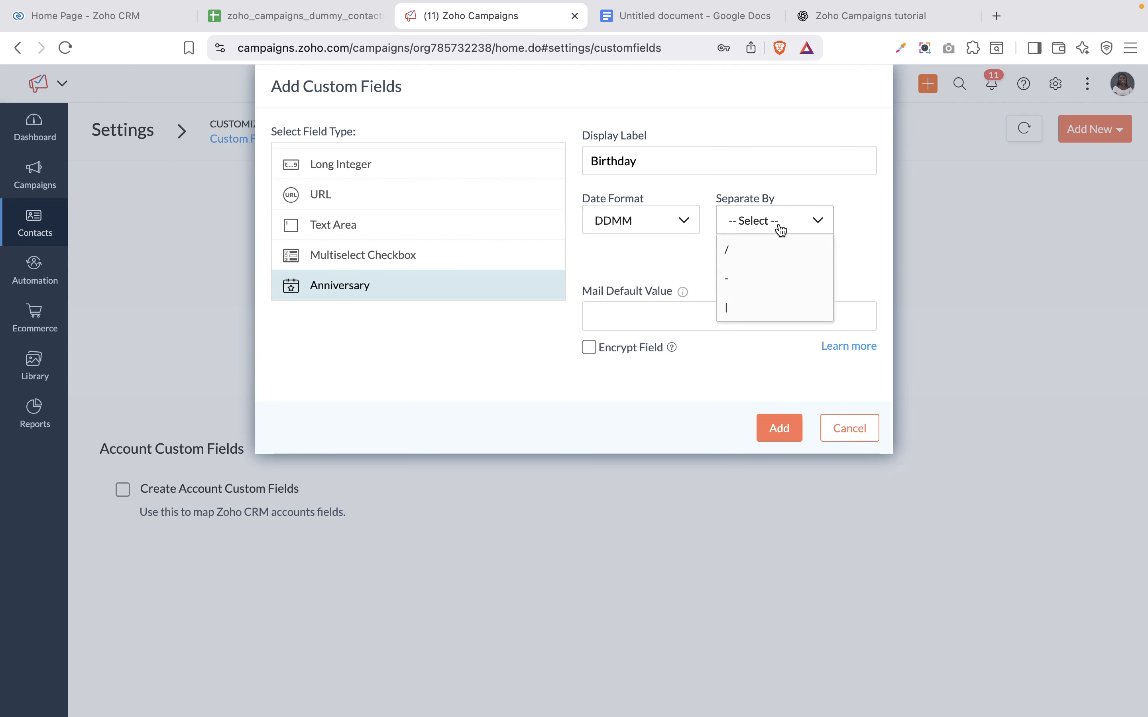
pyautogui.click(731, 284)
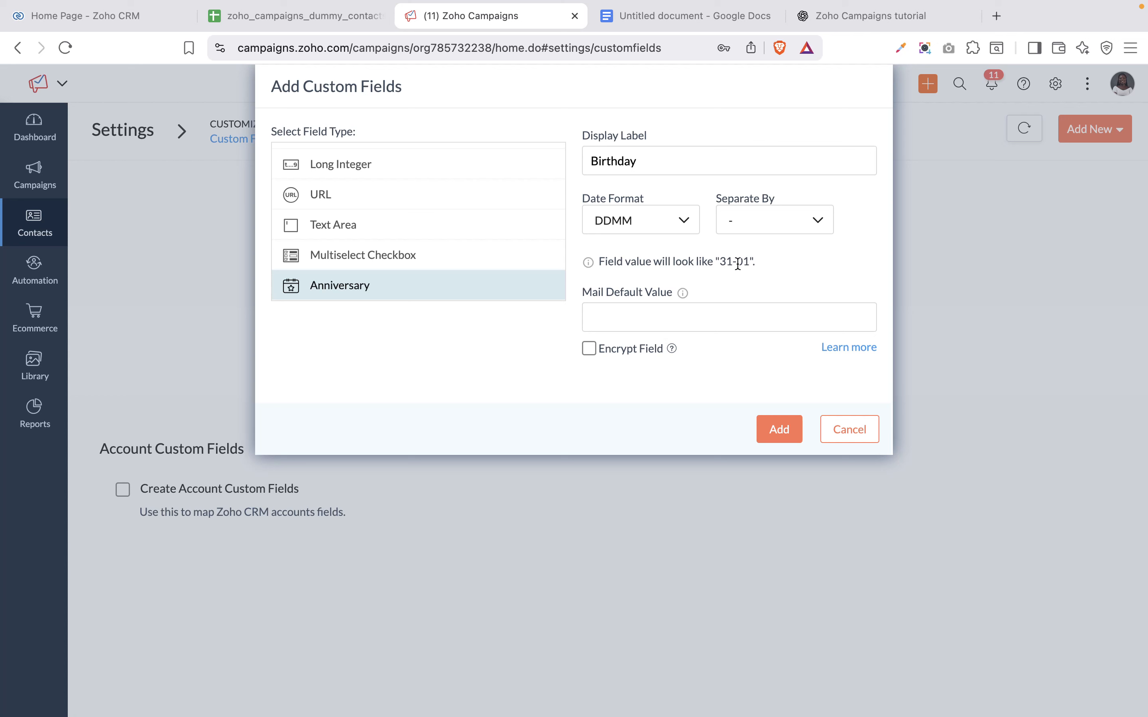
pyautogui.click(700, 320)
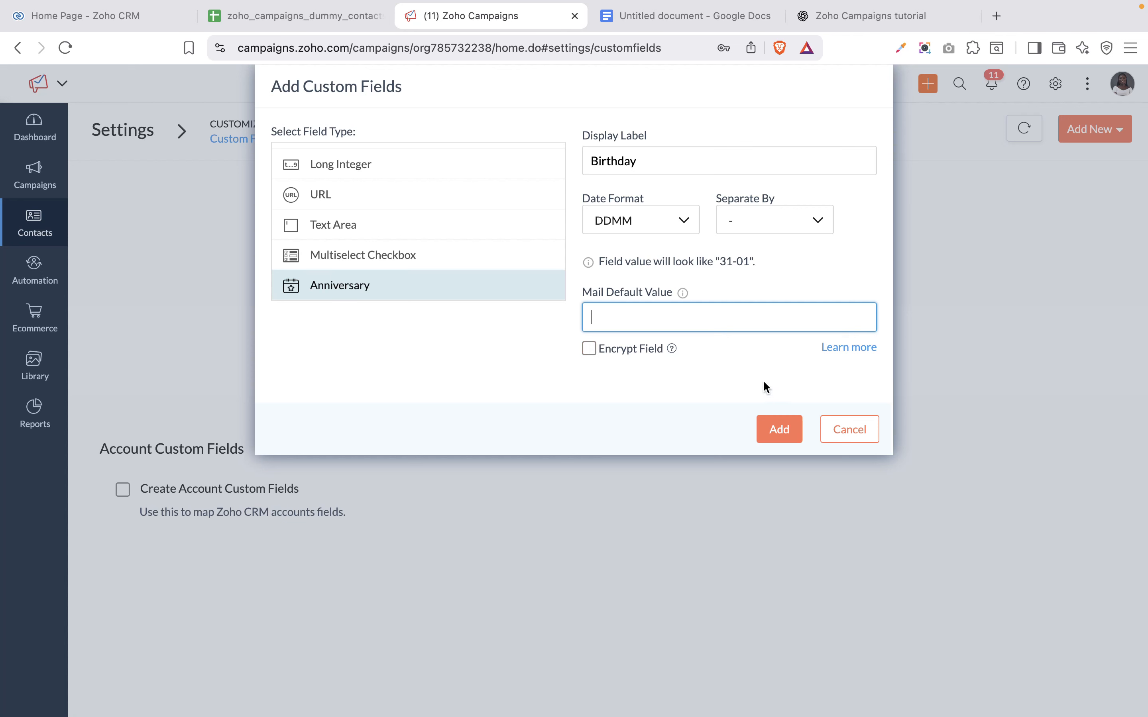
pyautogui.click(779, 440)
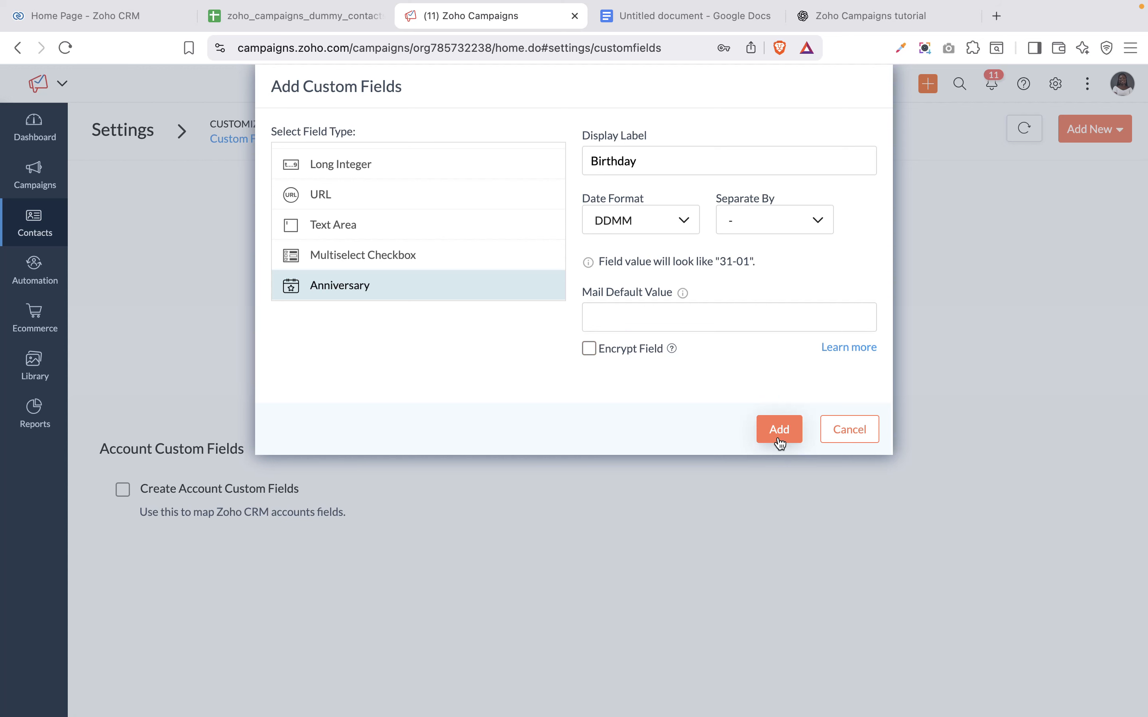
pyautogui.click(779, 441)
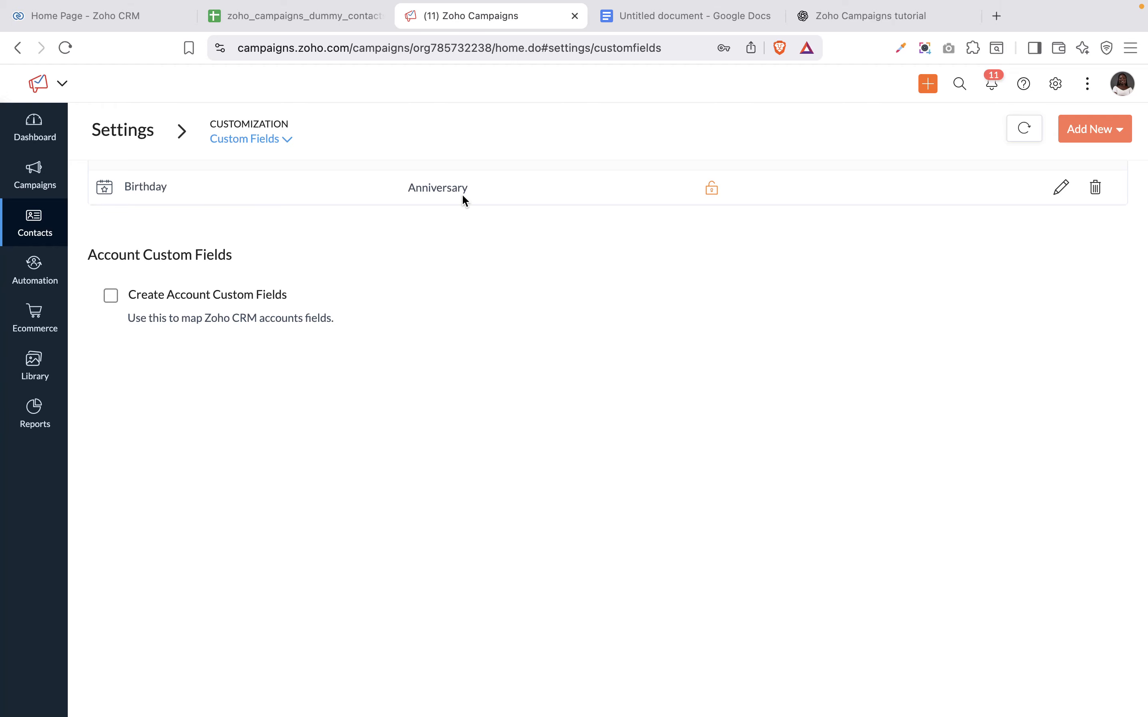
# - Copy the Number of Employees column header from the contacts spreadsheet in Google Sheets and return to Zoho Campaigns
pyautogui.click(294, 15)
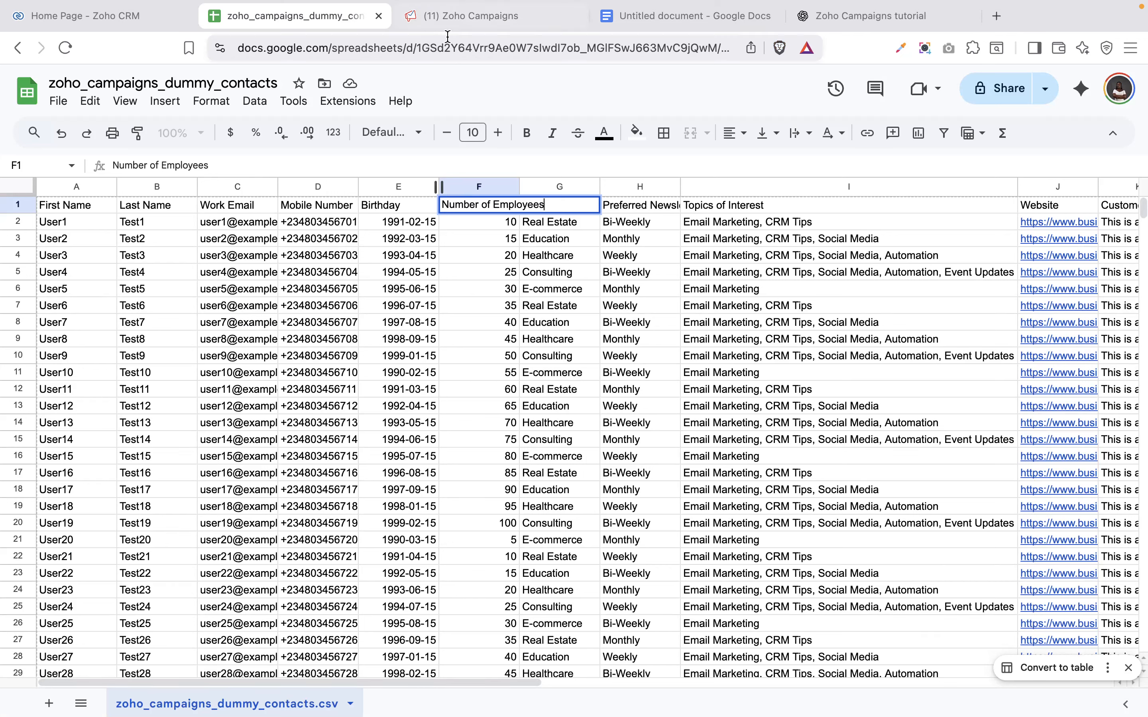
pyautogui.click(496, 451)
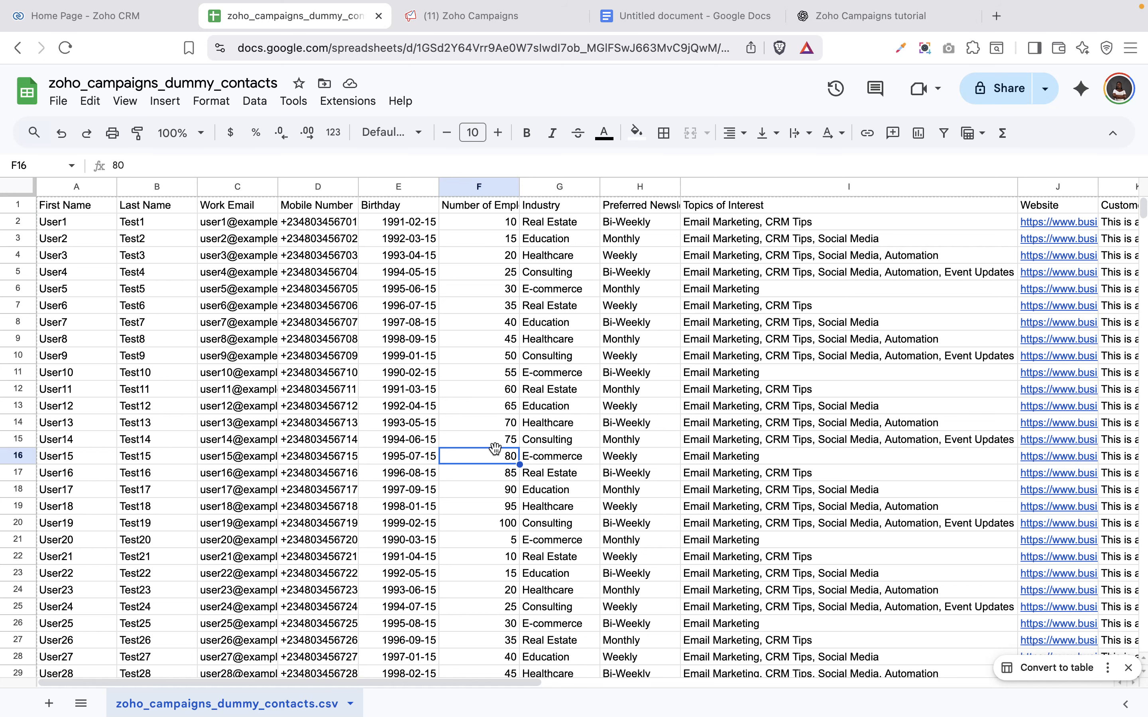
pyautogui.click(493, 16)
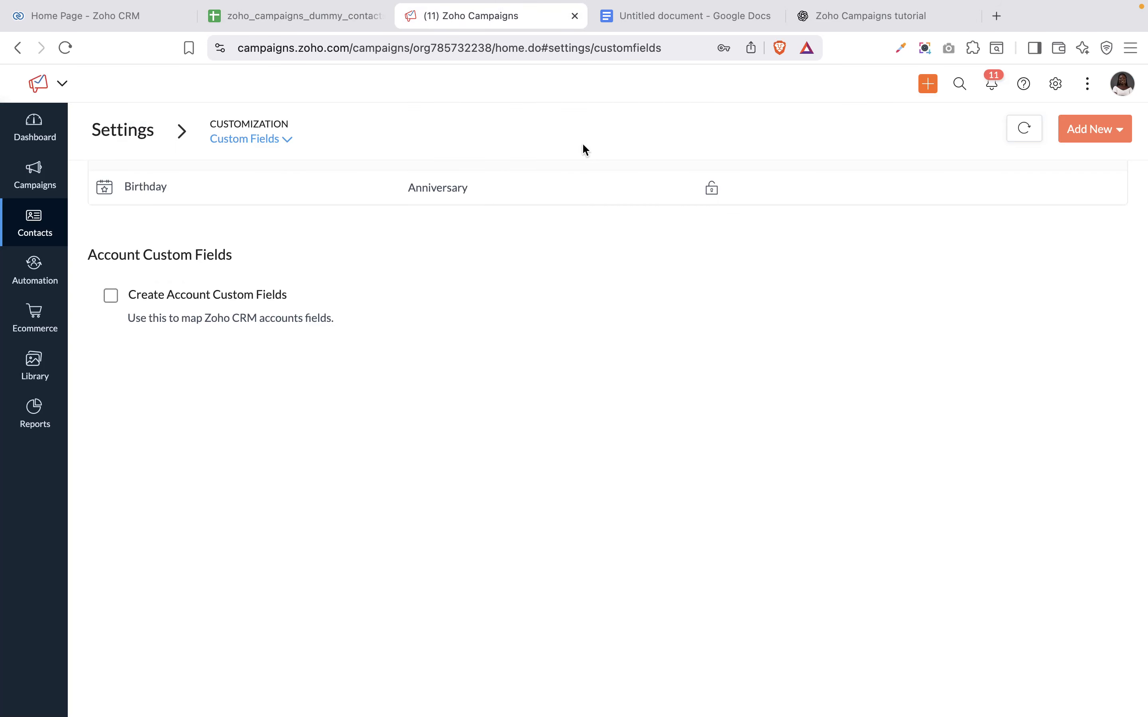
# - Start a new contact custom field of type Integer with the display label Number of Employees
pyautogui.click(1105, 128)
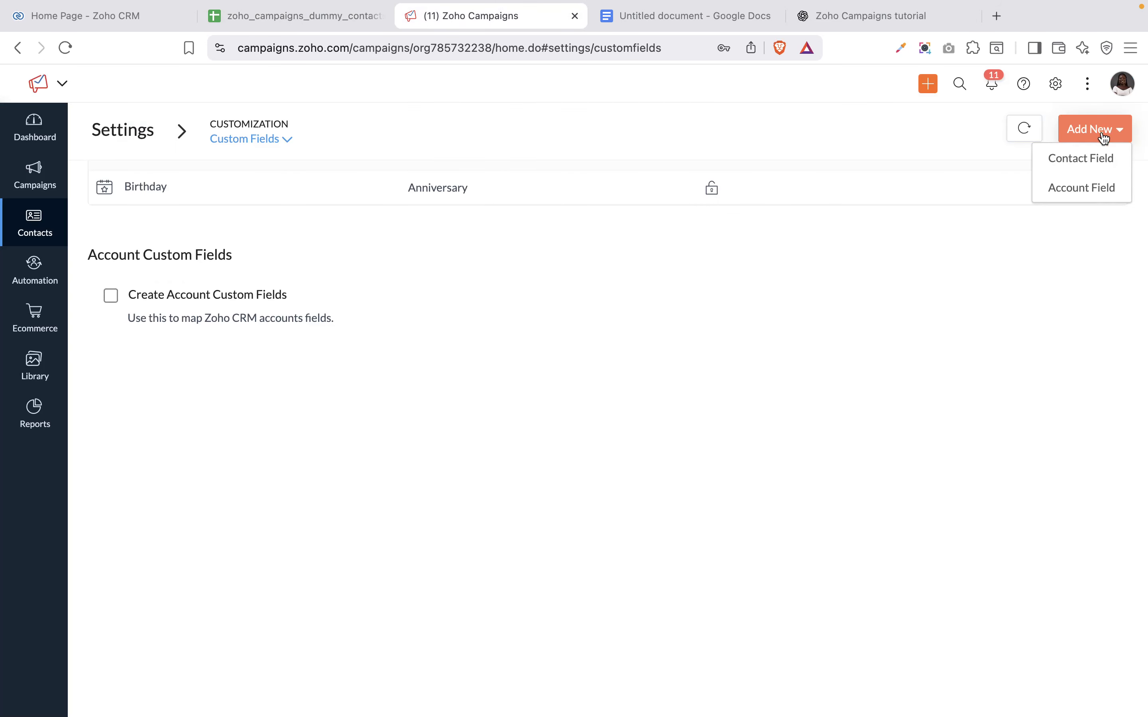
pyautogui.click(1096, 159)
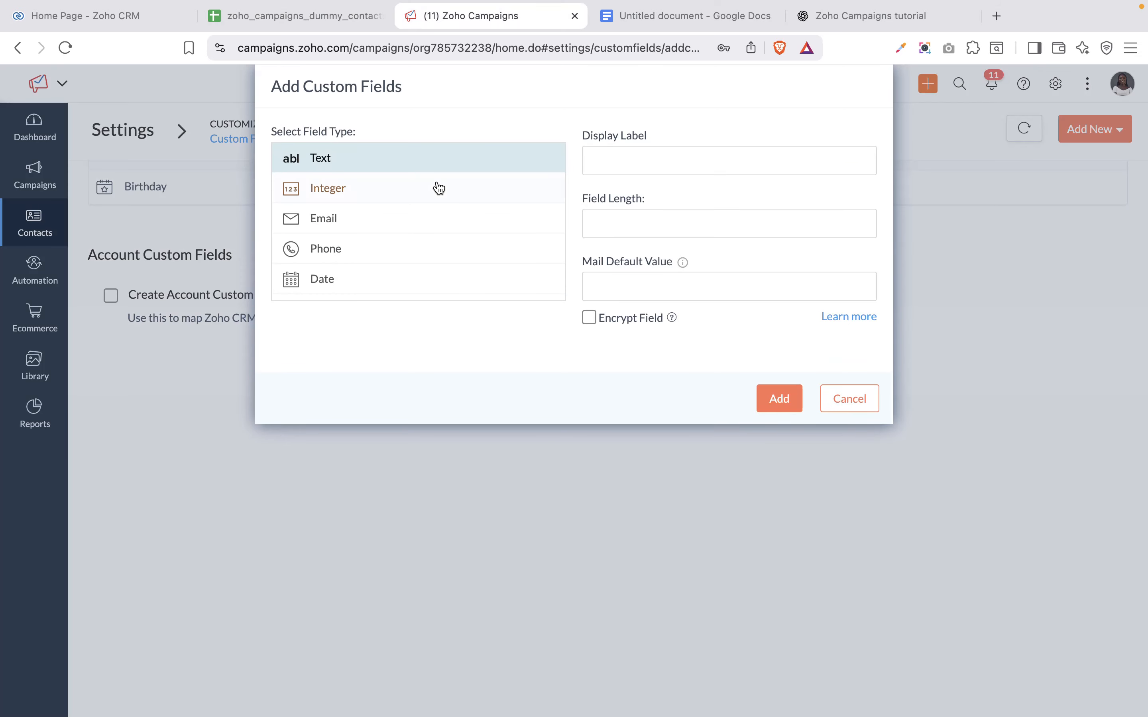
pyautogui.scroll(-5, 437, 188)
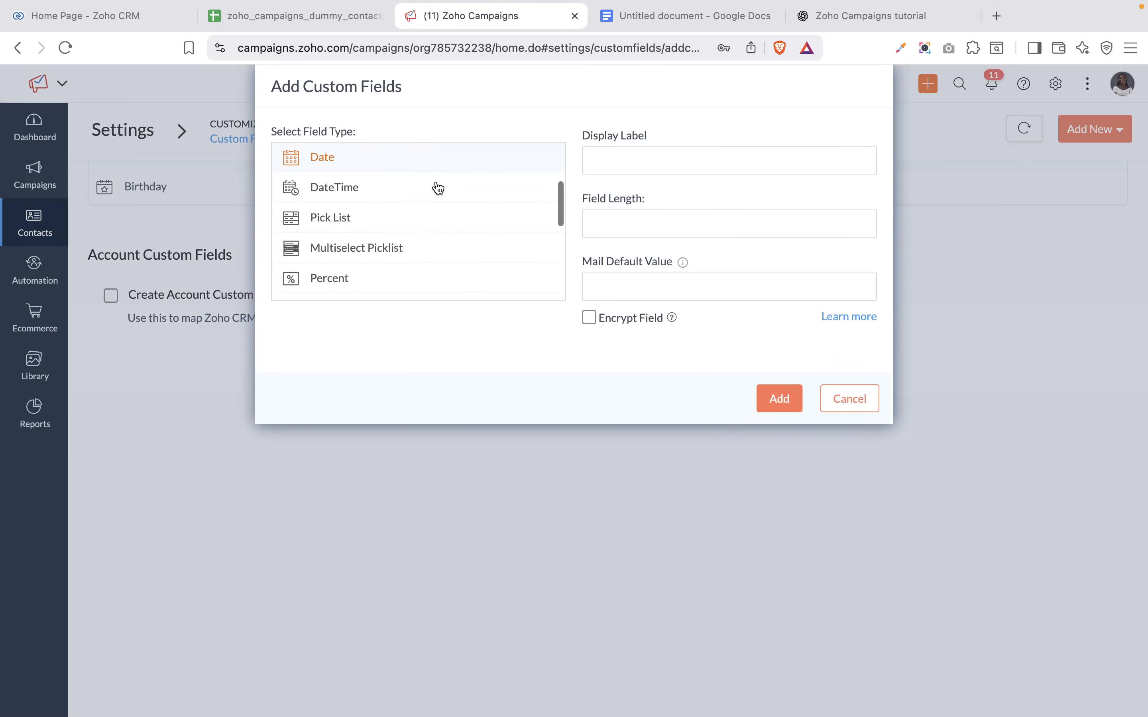
pyautogui.scroll(5, 437, 189)
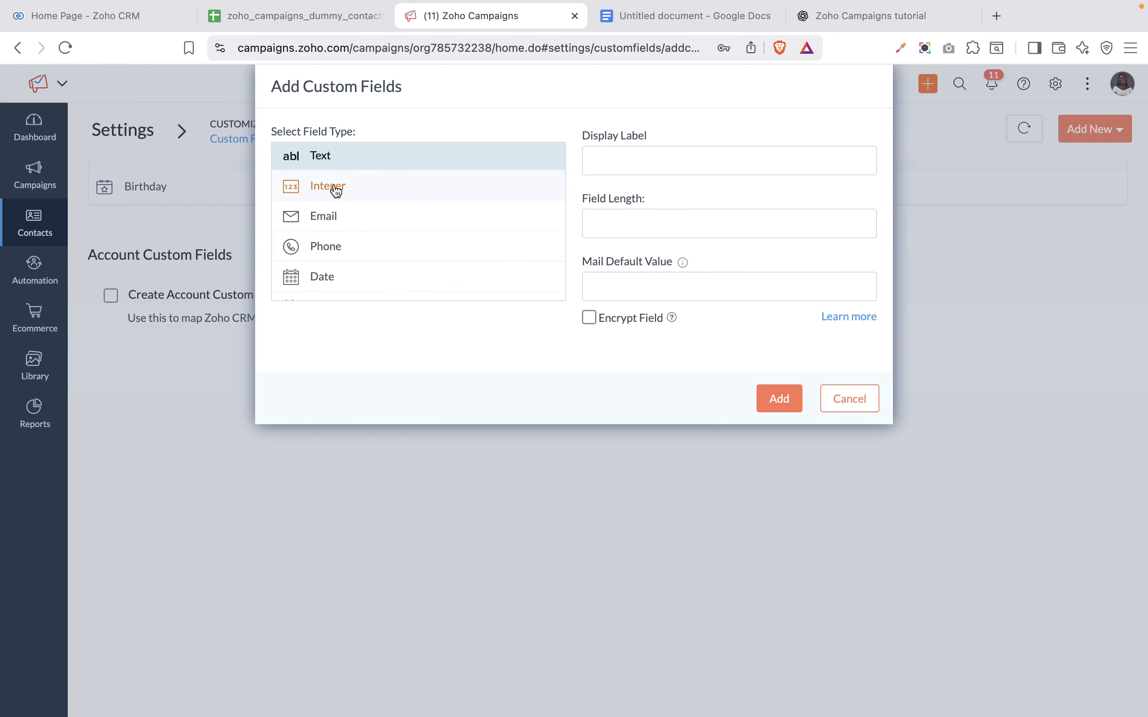
pyautogui.click(337, 189)
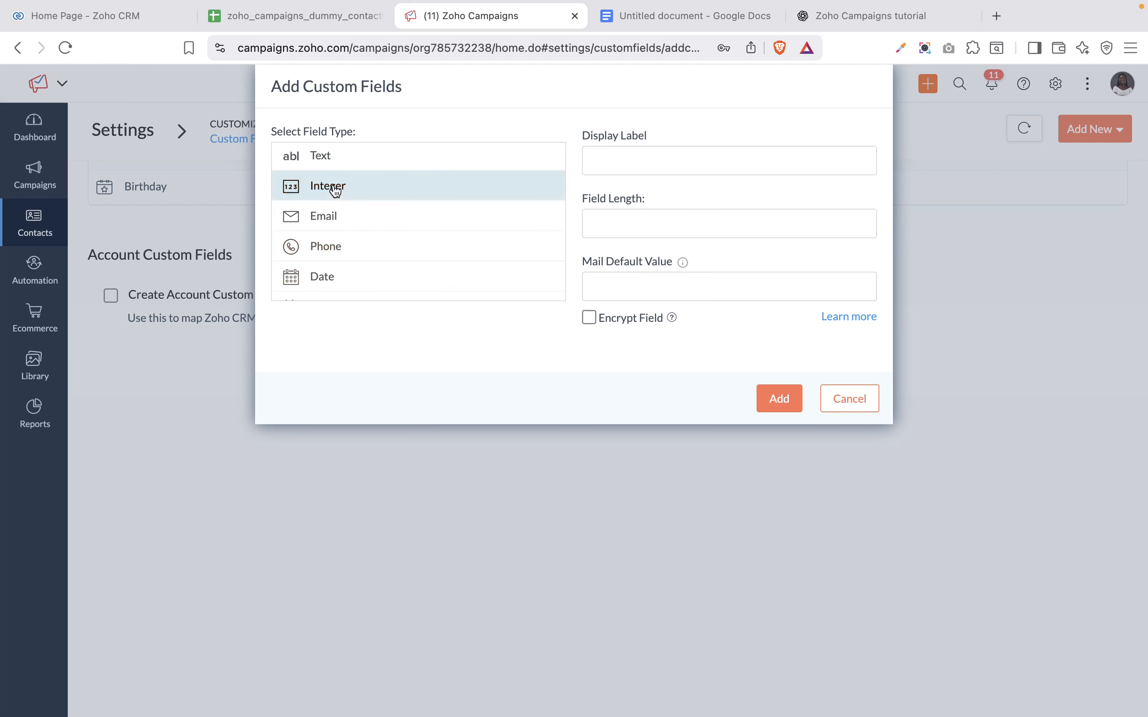
pyautogui.click(606, 154)
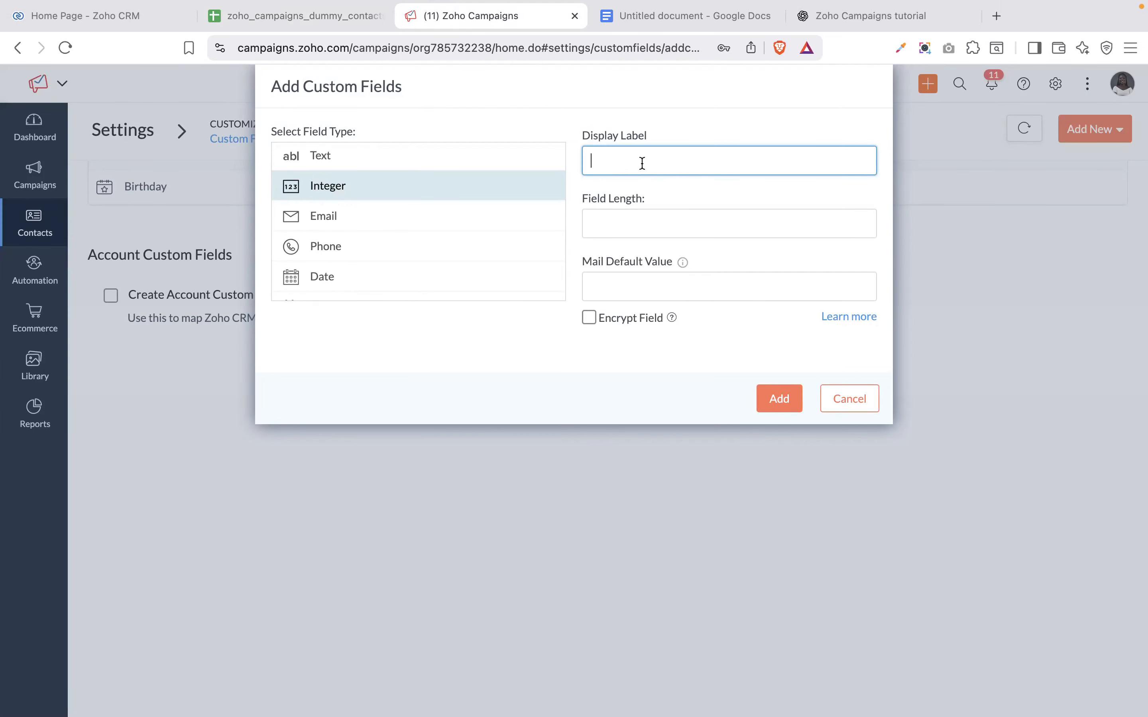
pyautogui.write('Number of Employees')
# - Try to add the Number of Employees field with its field length left blank
pyautogui.click(673, 229)
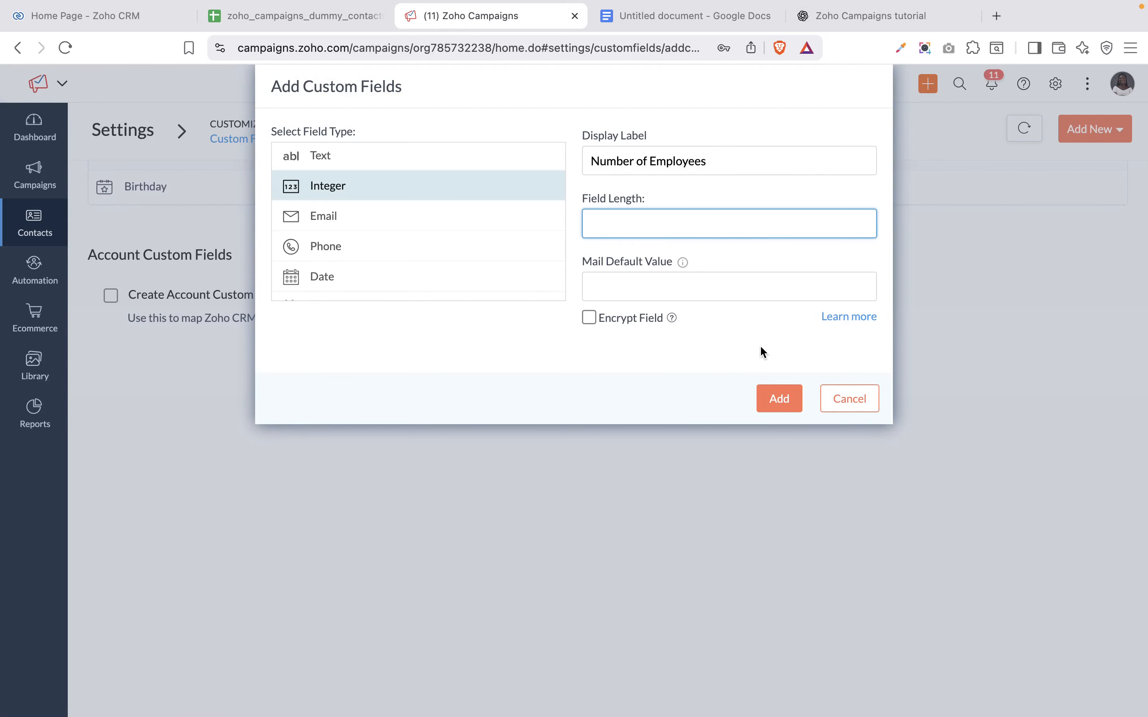
pyautogui.click(781, 406)
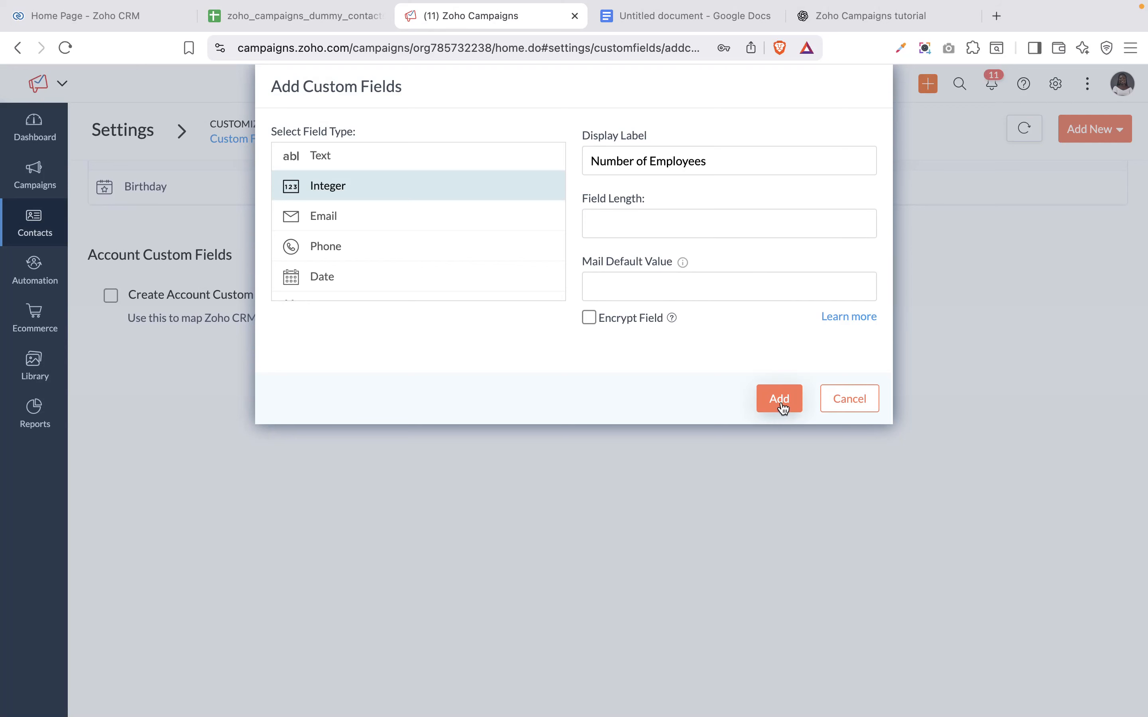
pyautogui.click(781, 407)
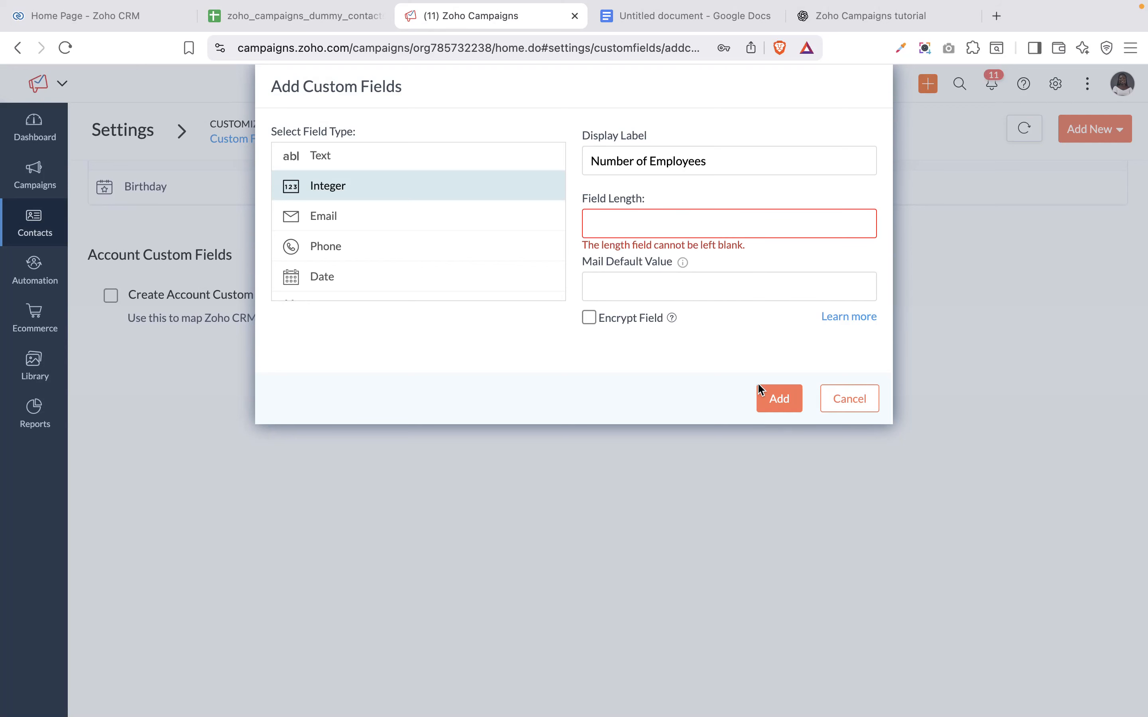
# - Try to add the Number of Employees field with a field length of 10
pyautogui.click(695, 223)
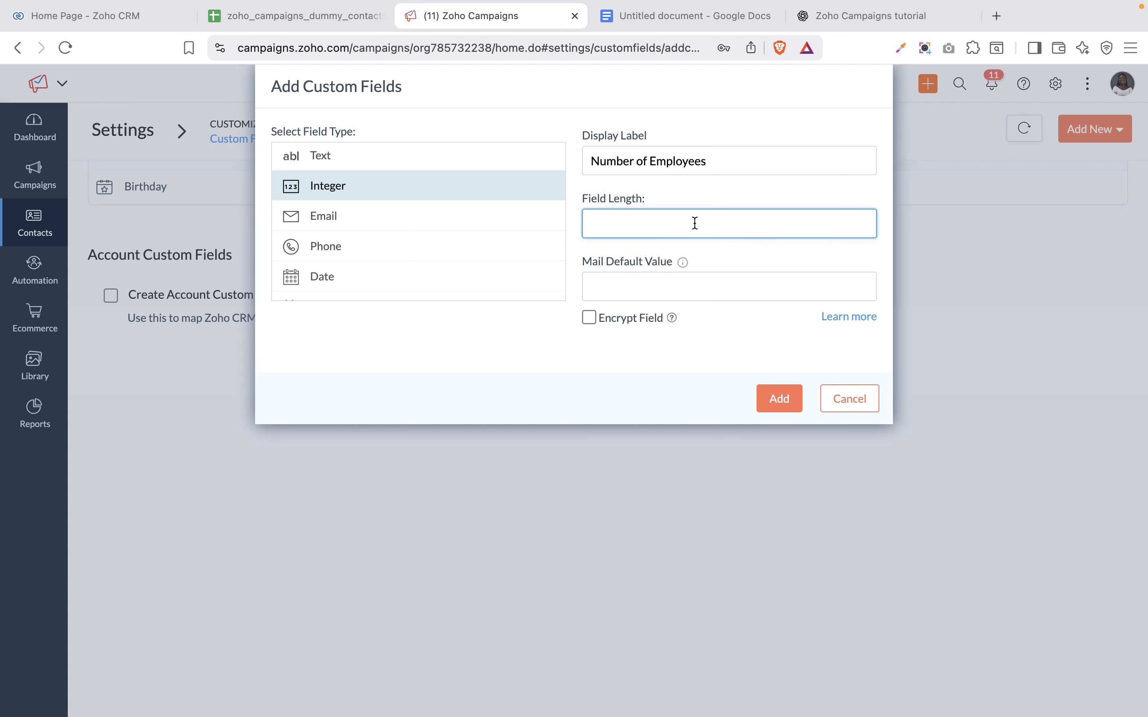
pyautogui.write('10')
pyautogui.click(788, 400)
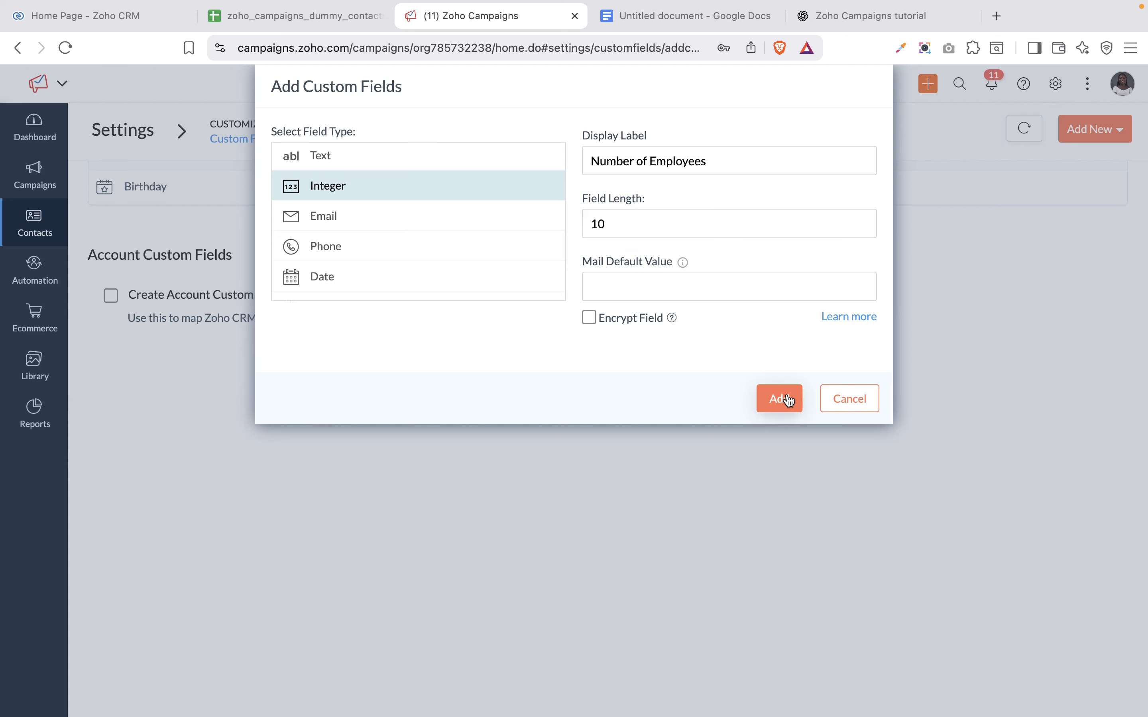
pyautogui.click(788, 401)
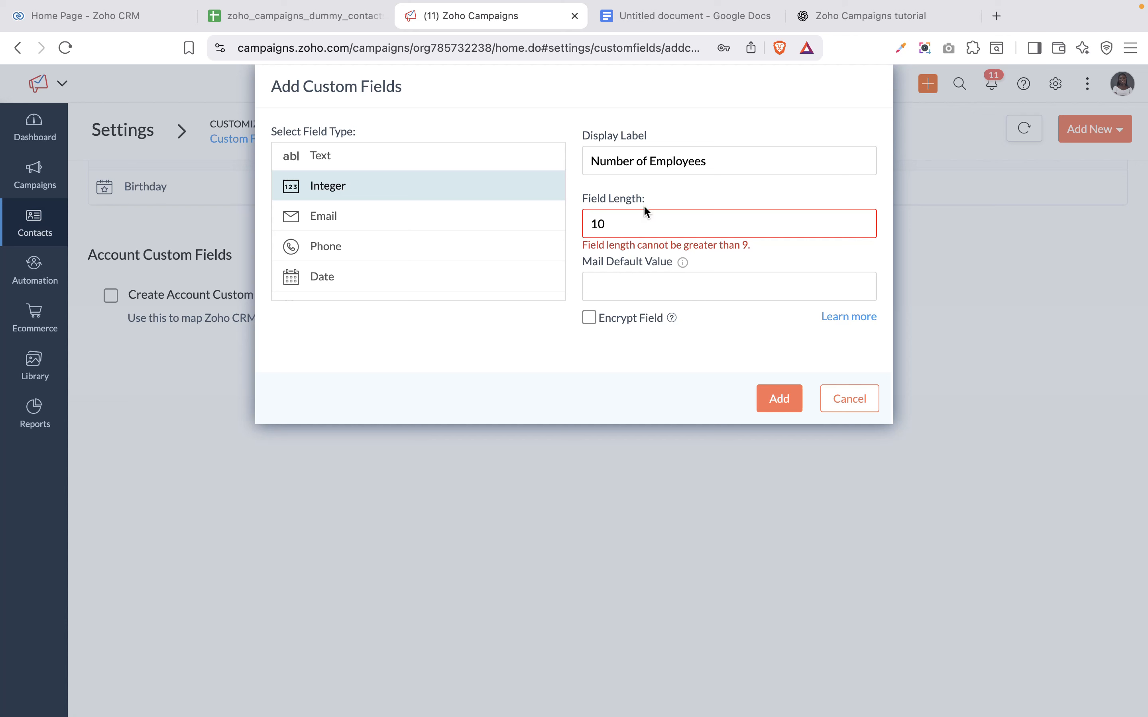
# - Set the Number of Employees field length to 9 and add the field
pyautogui.doubleClick(599, 225)
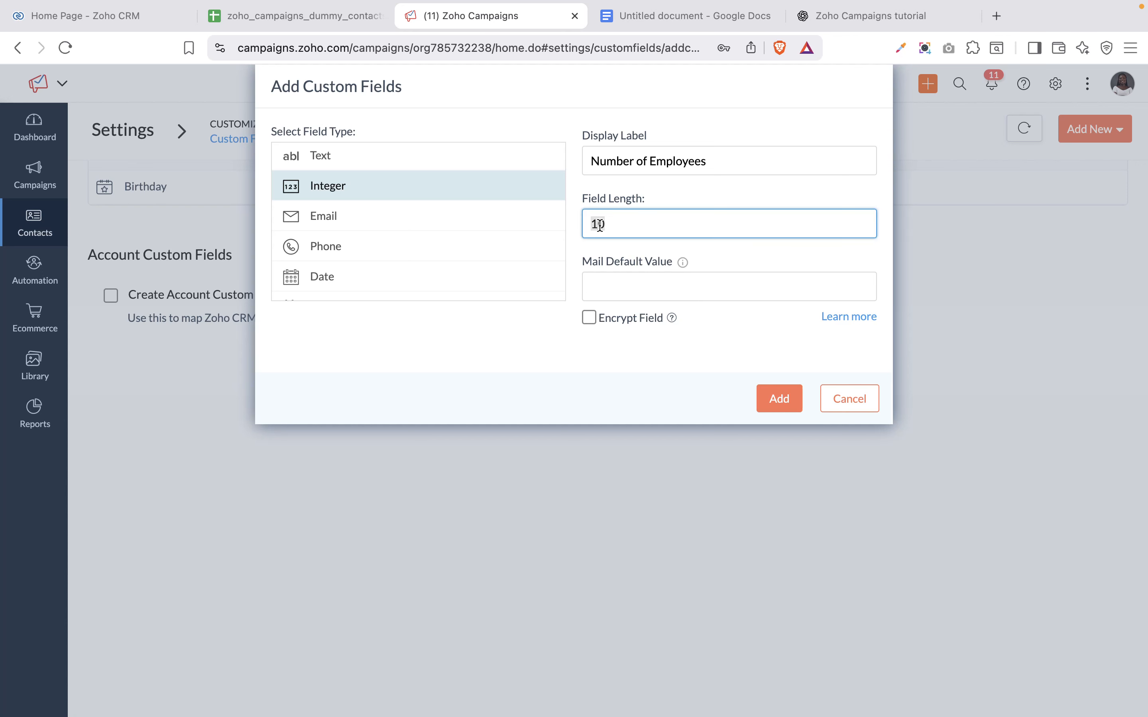
pyautogui.write('9')
pyautogui.click(781, 398)
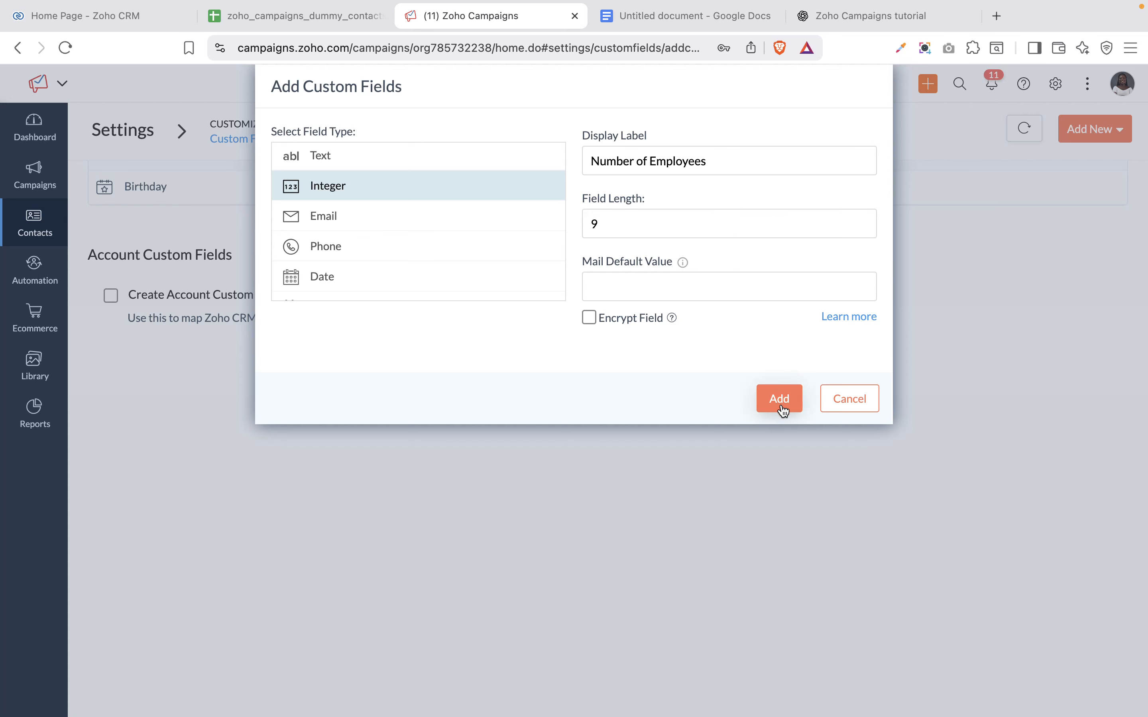
pyautogui.click(780, 398)
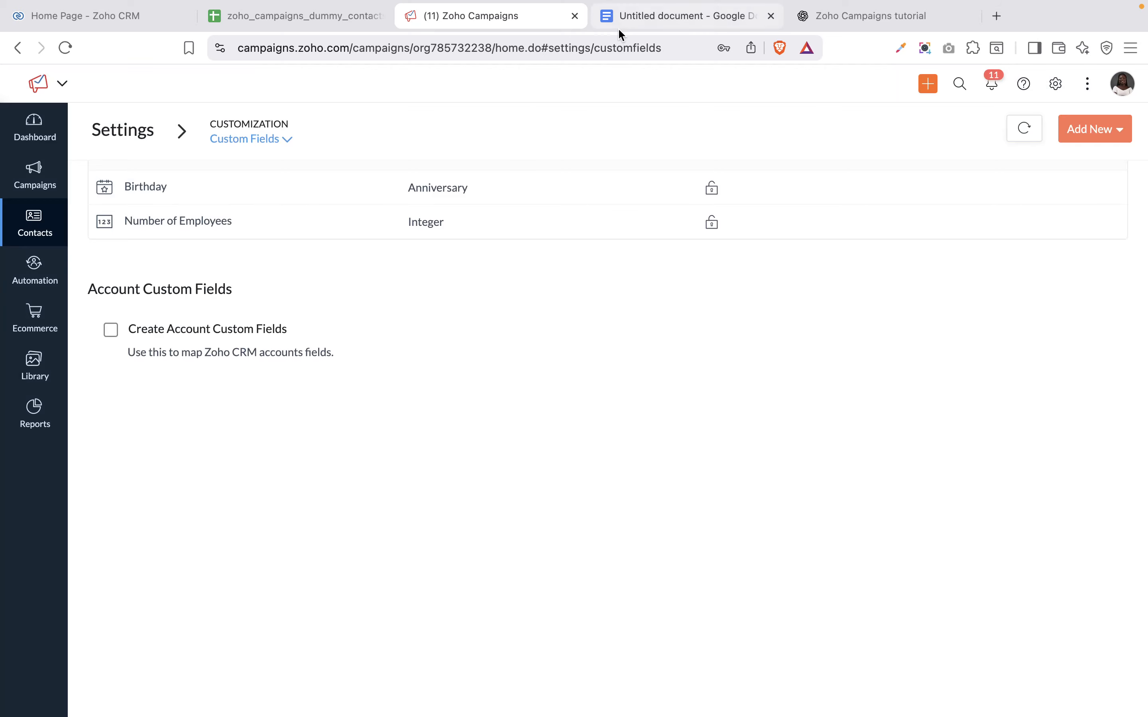
# - Copy the Preferred Newsletter Frequency column header from the dummy contacts spreadsheet and return to Zoho Campaigns
pyautogui.click(273, 20)
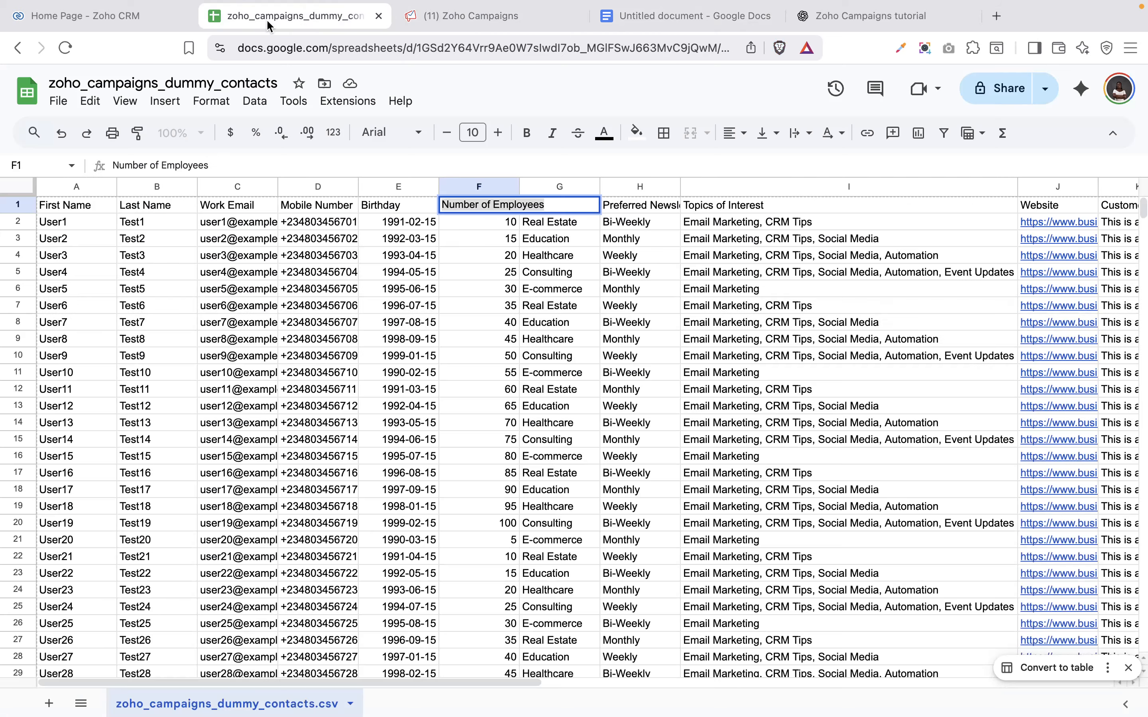
pyautogui.click(616, 205)
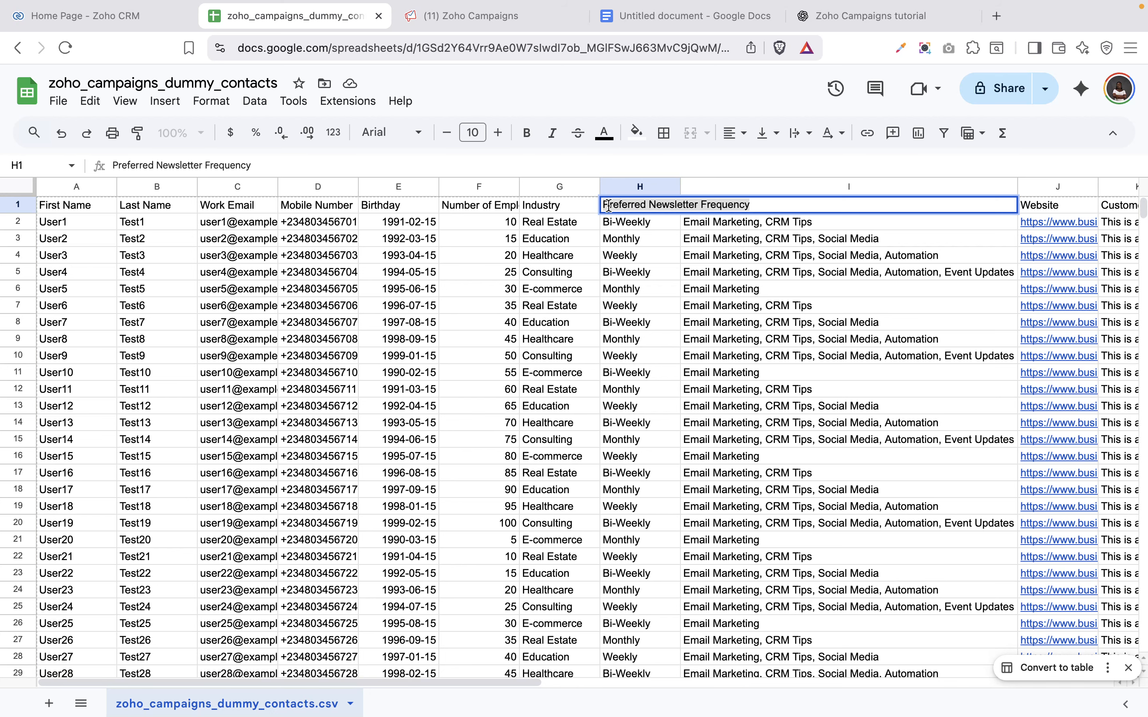
pyautogui.click(441, 22)
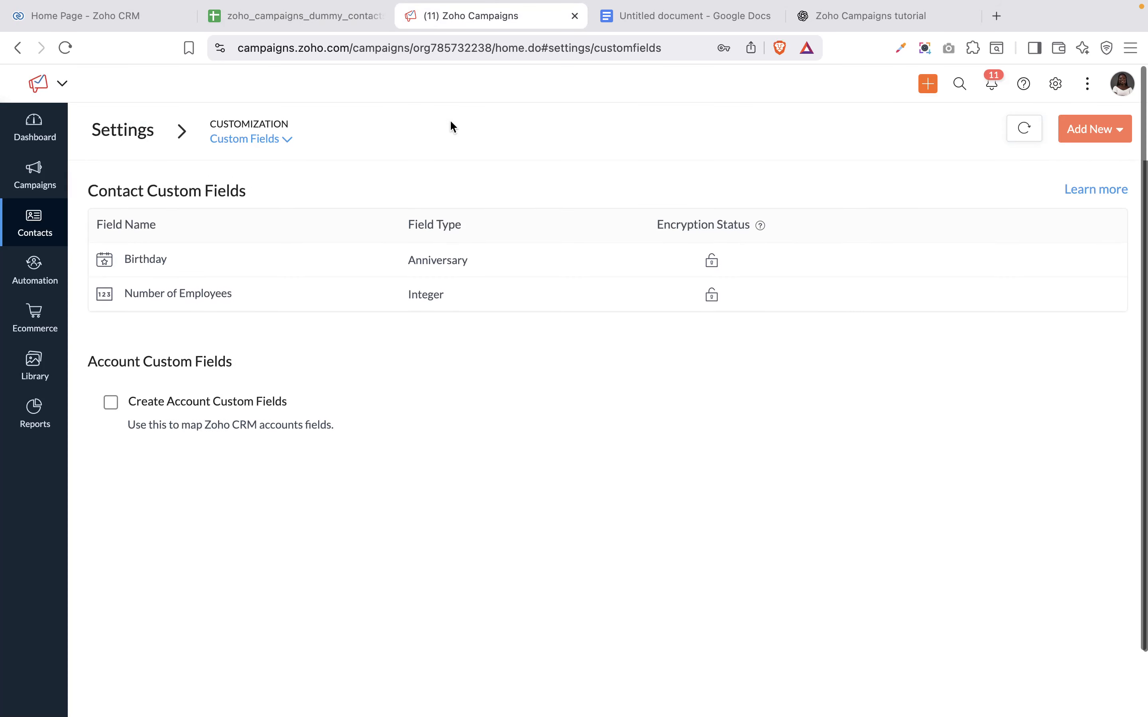
# - Start a new contact custom field of type Radio Buttons with the display label Preferred Newsletter Frequency
pyautogui.click(1090, 132)
pyautogui.click(1054, 161)
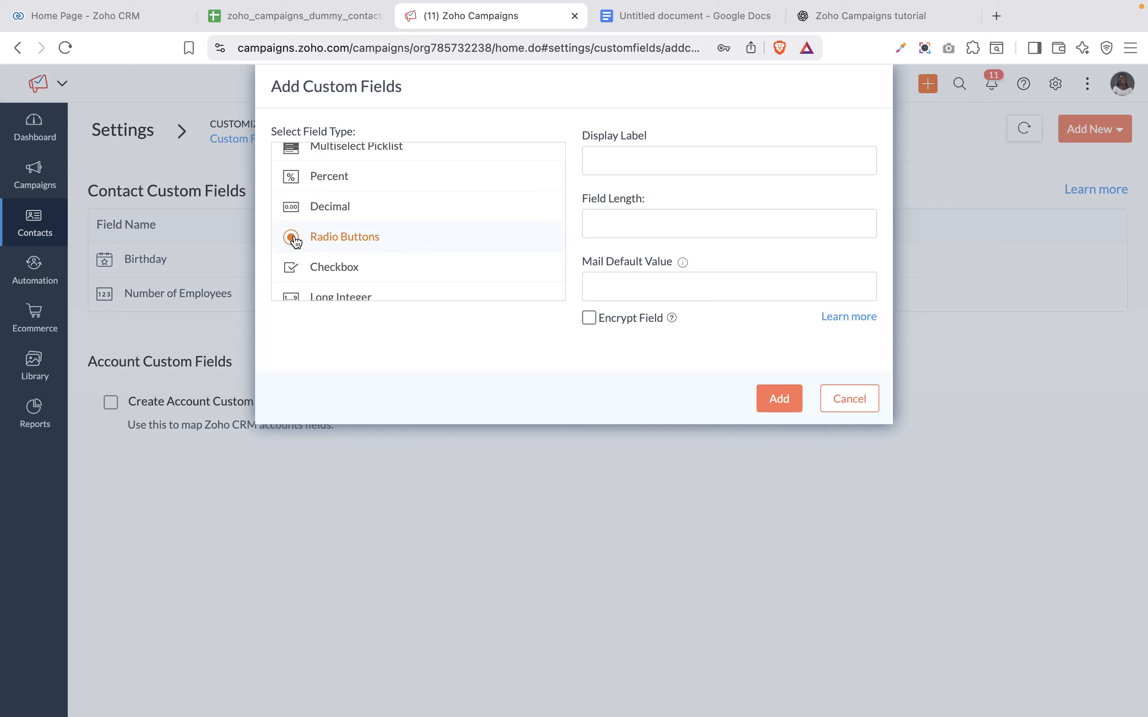
pyautogui.click(313, 241)
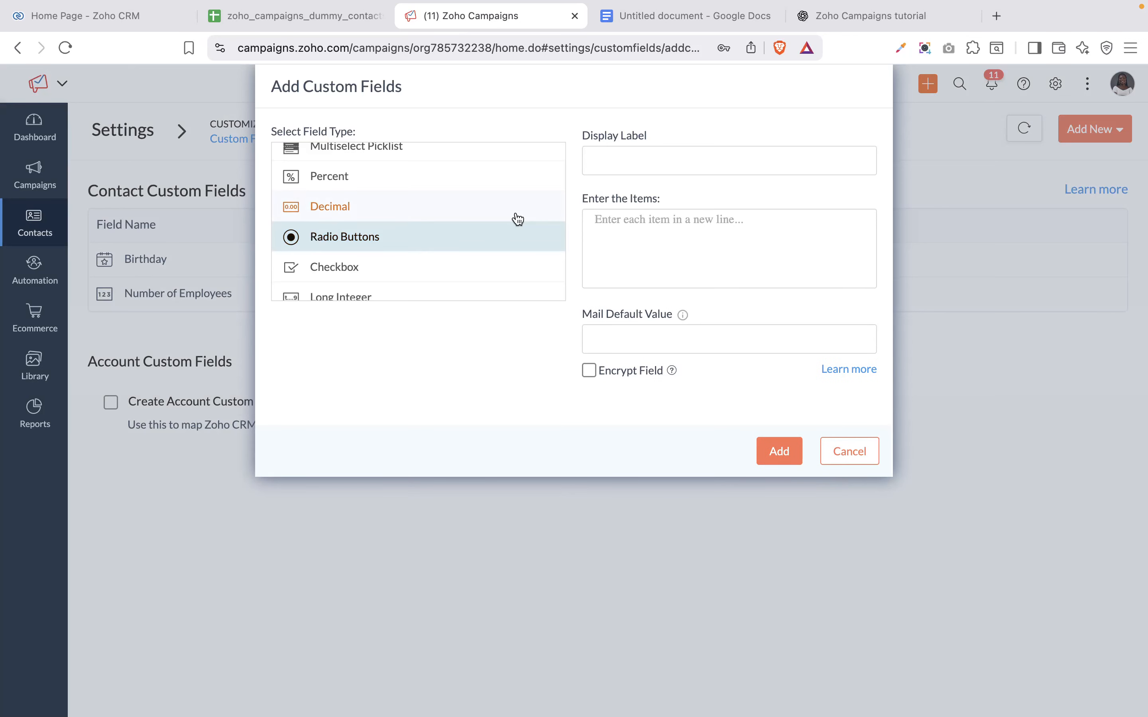
pyautogui.click(614, 158)
pyautogui.write('Preferred Newsletter Frequency')
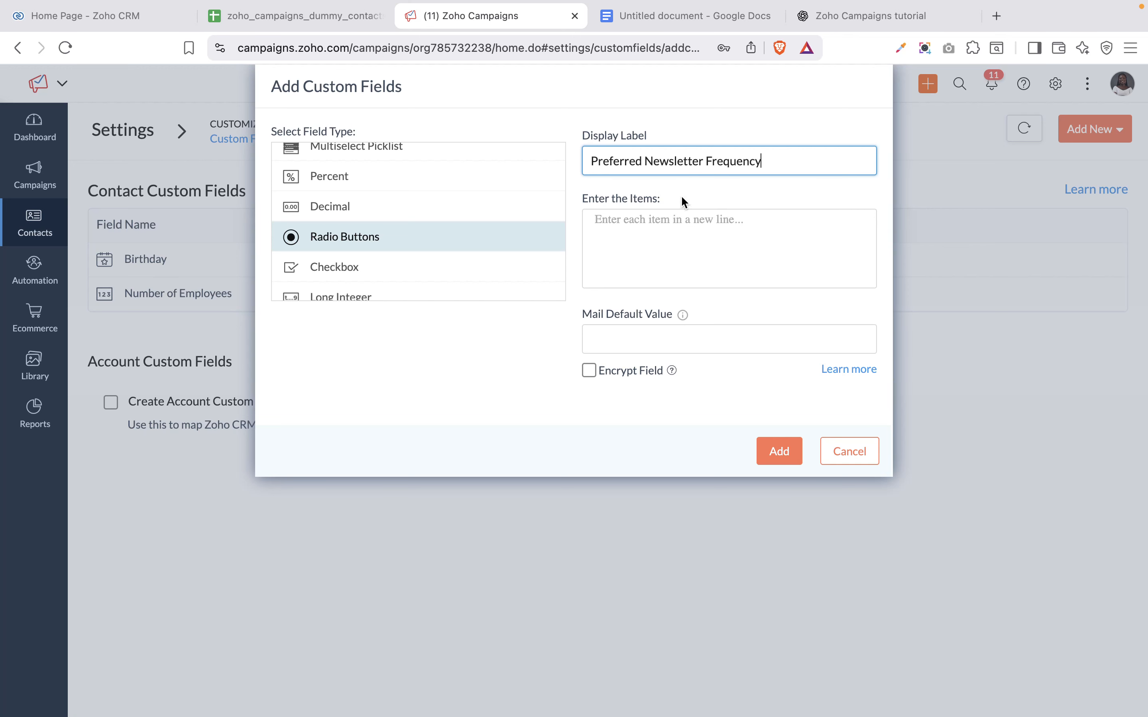
# - Enter Bi-Weekly, Weekly and Monthly as the items of the Preferred Newsletter Frequency field, one per line
pyautogui.click(699, 231)
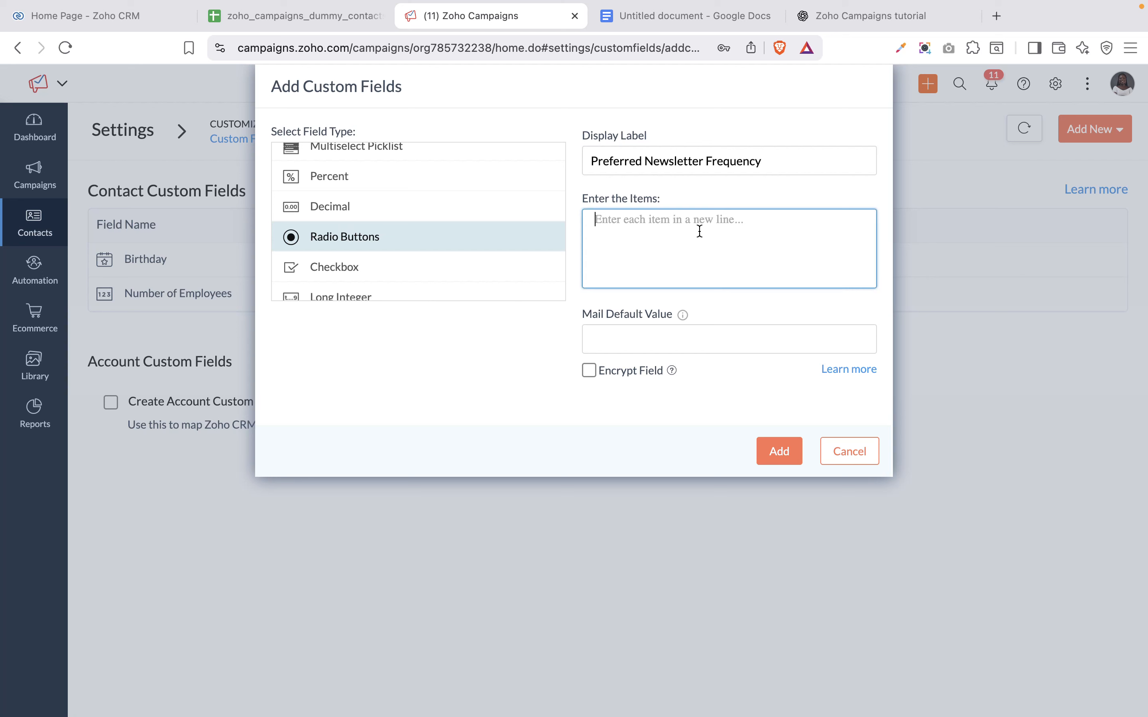
pyautogui.write('Bi-Weekly Monthly')
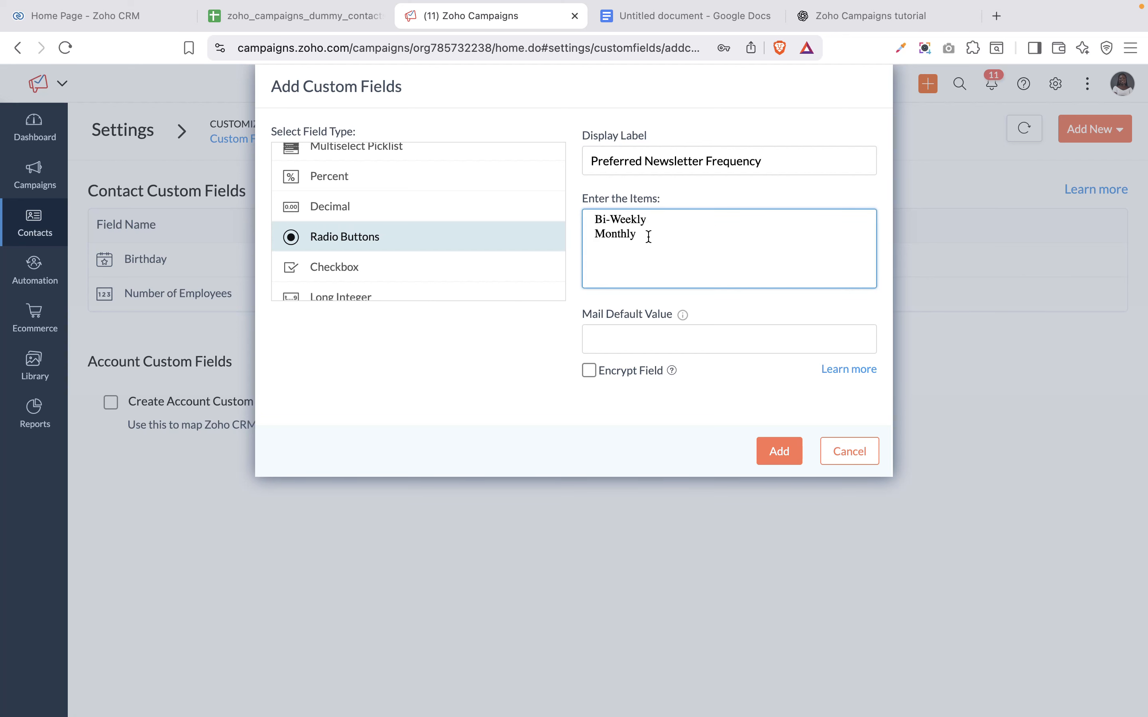
pyautogui.click(669, 228)
pyautogui.press('Return')
pyautogui.write('Weekly')
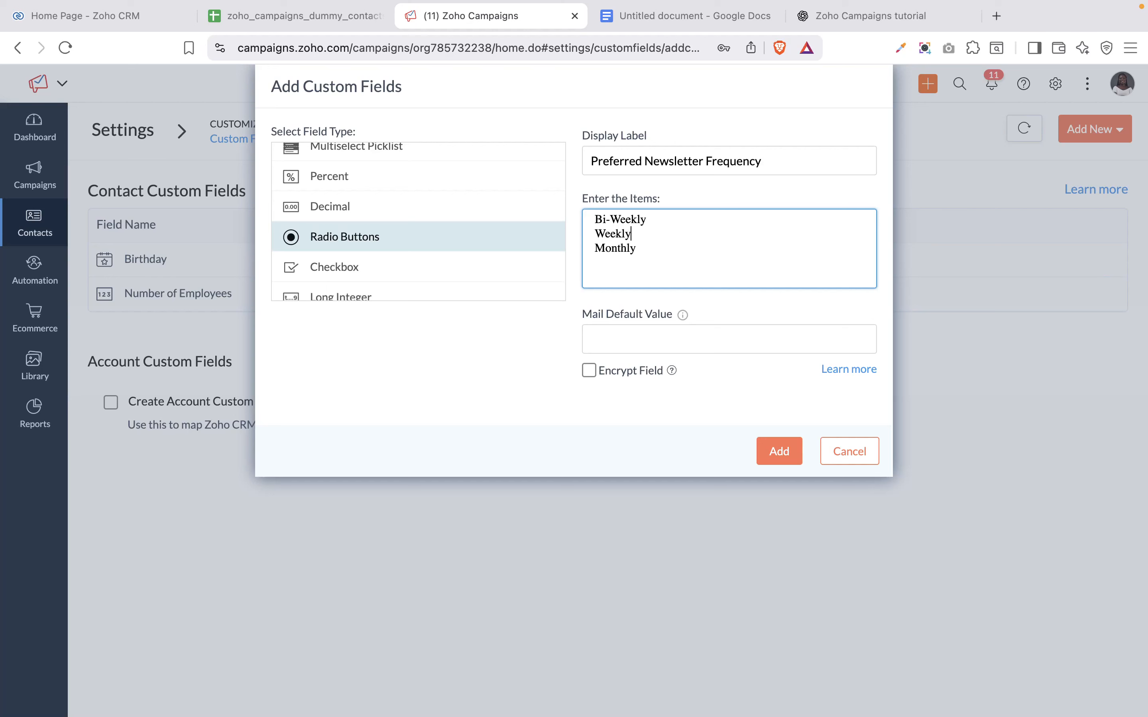
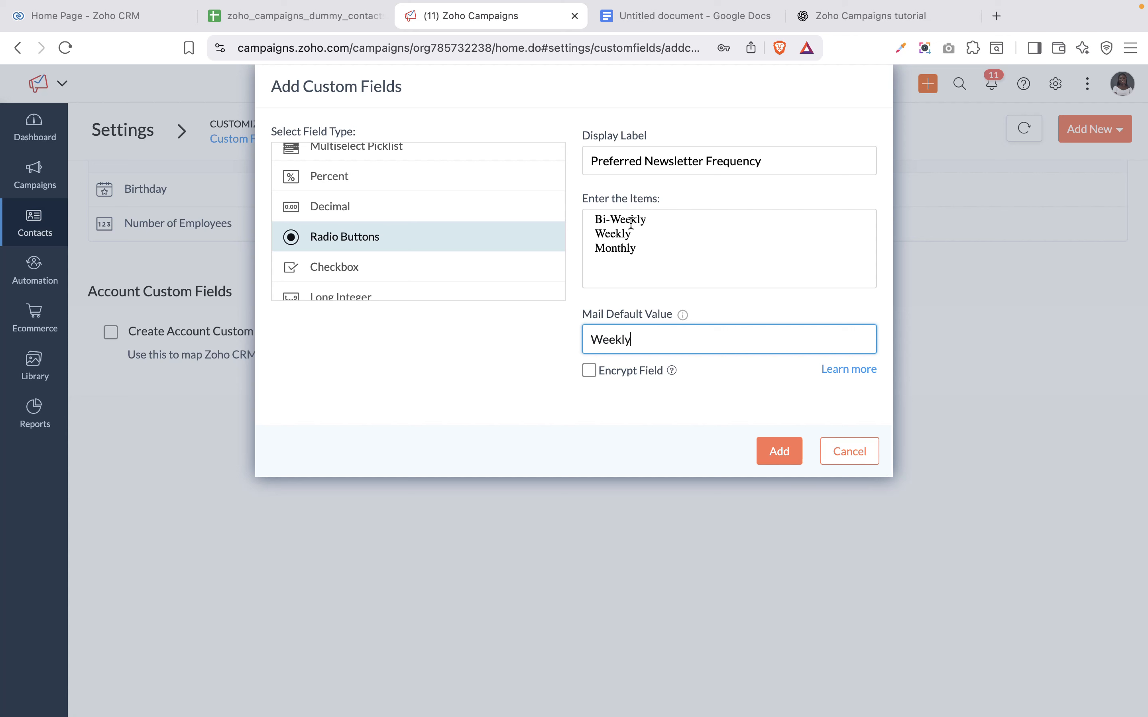
# - Add the Preferred Newsletter Frequency field with Weekly as its mail default value
pyautogui.rightClick(777, 453)
pyautogui.click(759, 455)
pyautogui.click(776, 456)
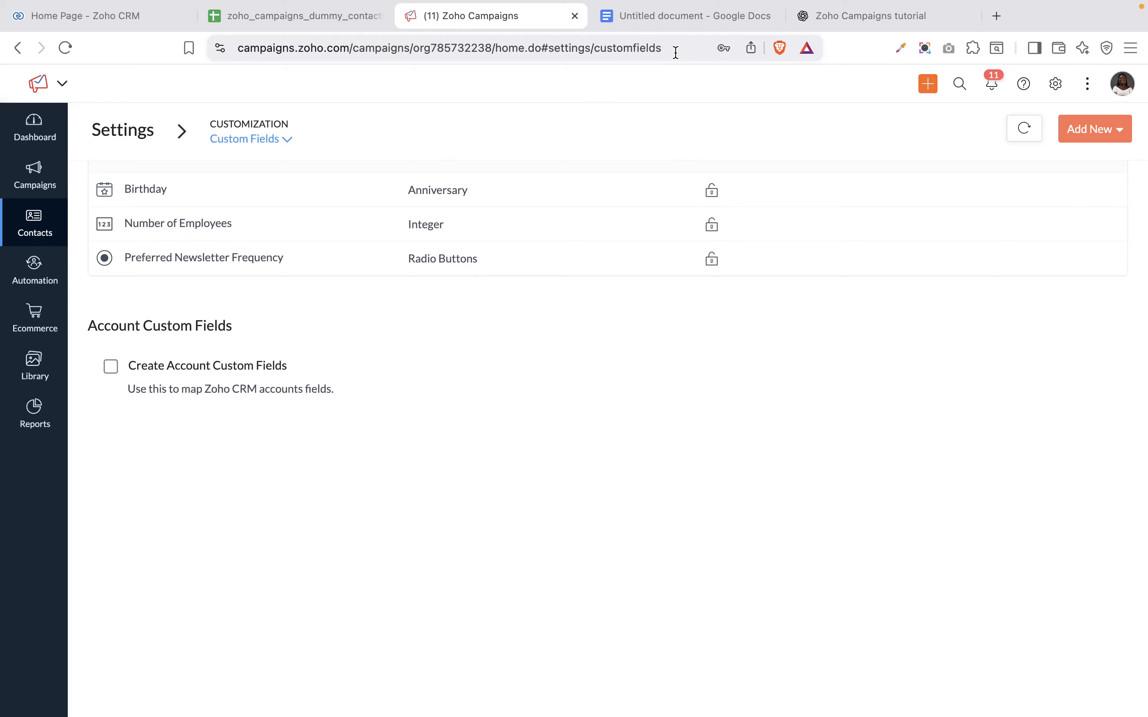
# - Switch to the dummy contacts spreadsheet, review the Topics of Interest column and copy its header
pyautogui.click(297, 17)
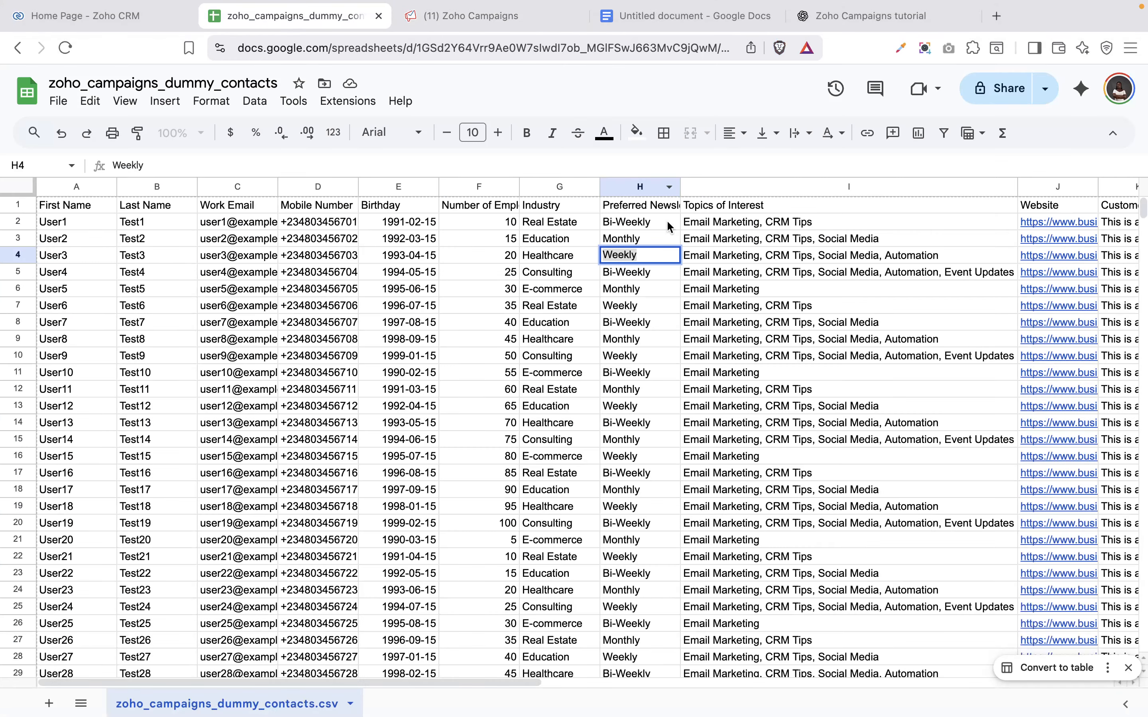
pyautogui.hscroll(3, 751, 261)
pyautogui.hscroll(4, 750, 260)
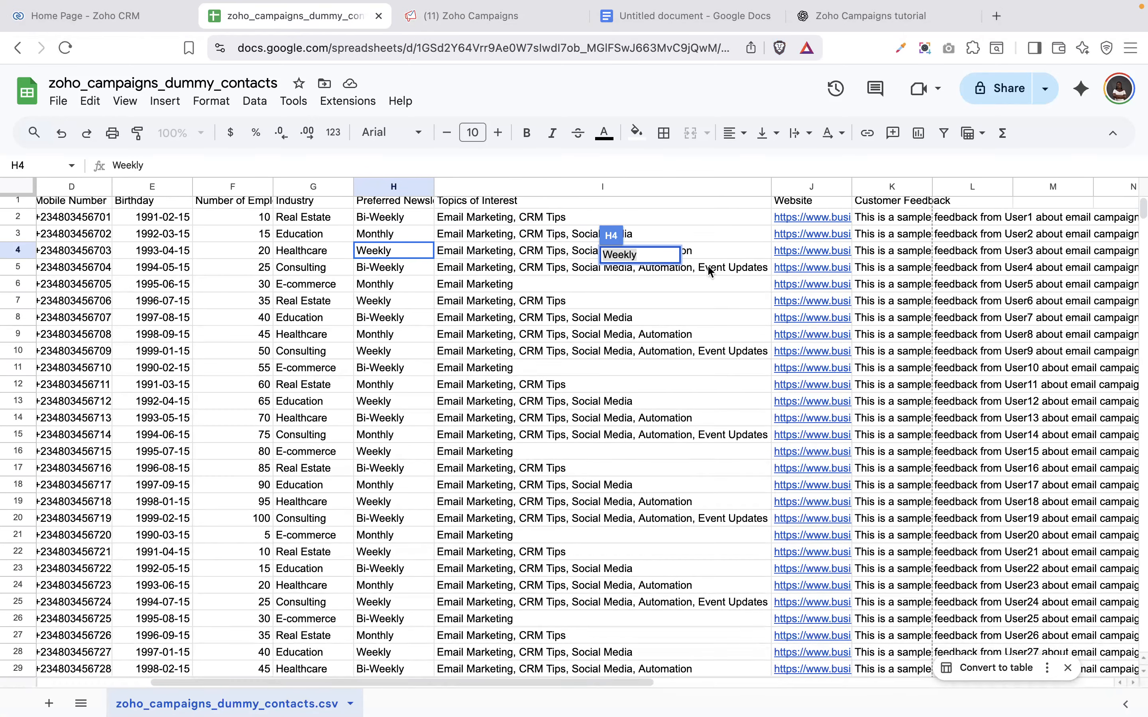
pyautogui.click(601, 385)
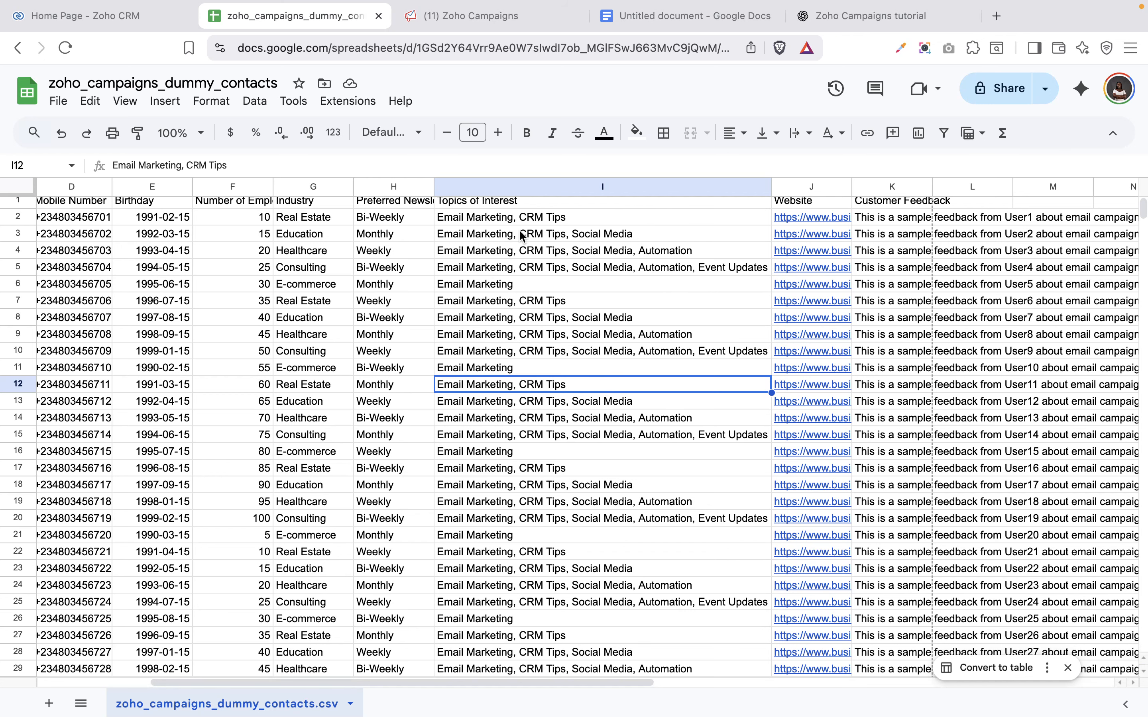
pyautogui.scroll(1, 520, 232)
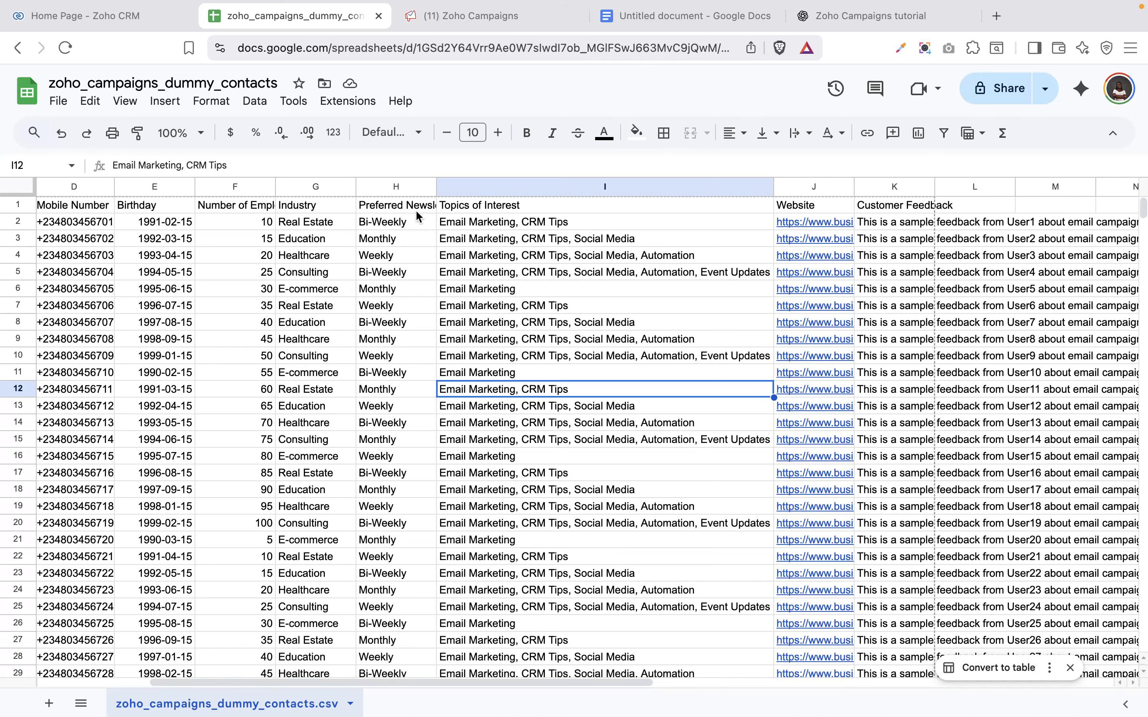
pyautogui.hscroll(1, 387, 217)
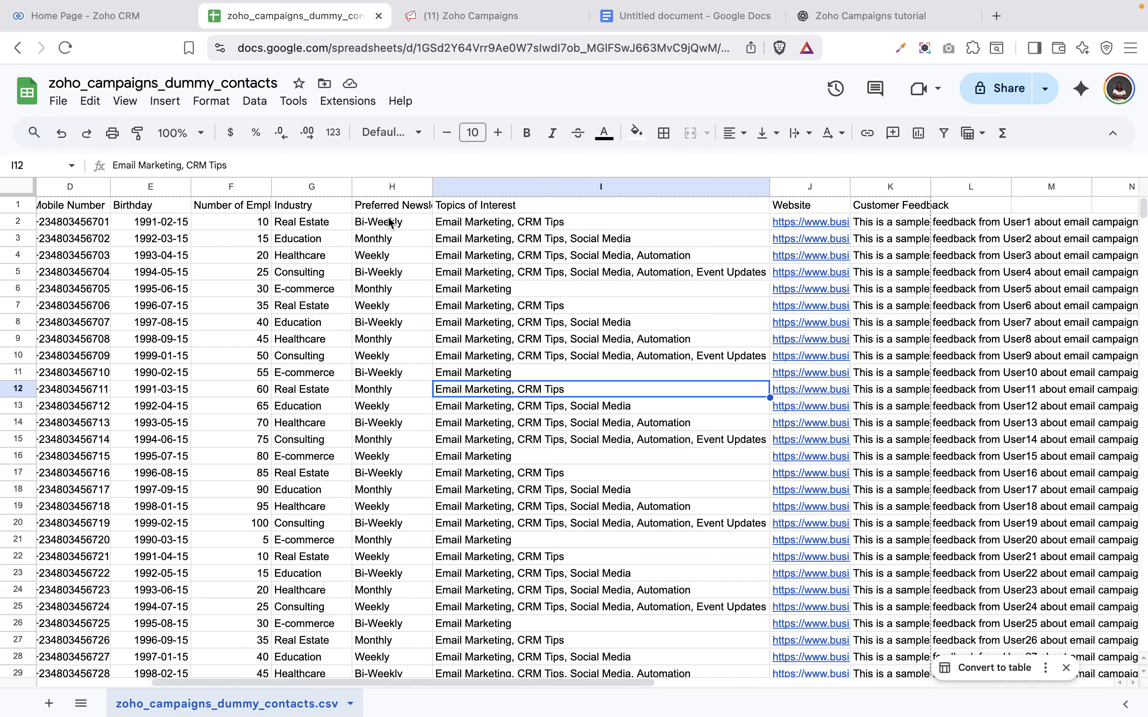
pyautogui.tripleClick(465, 204)
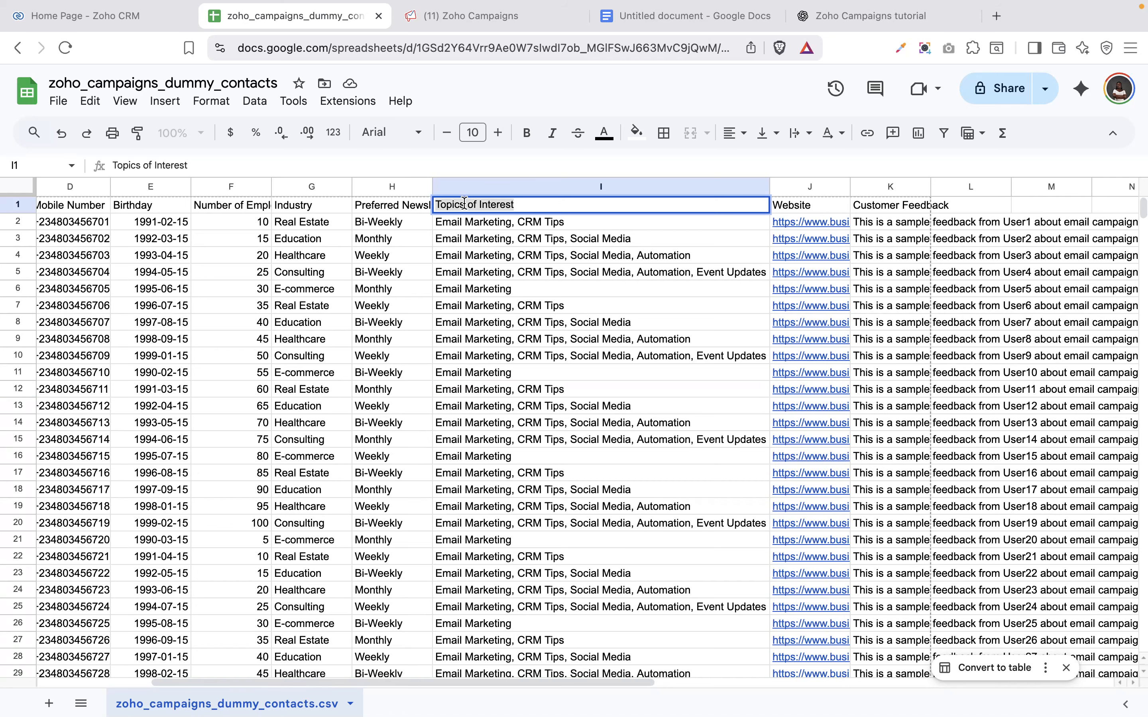
# - In Zoho Campaigns, start a new contact custom field of type Multiselect Checkbox with the display label Topics of Interest
pyautogui.click(449, 15)
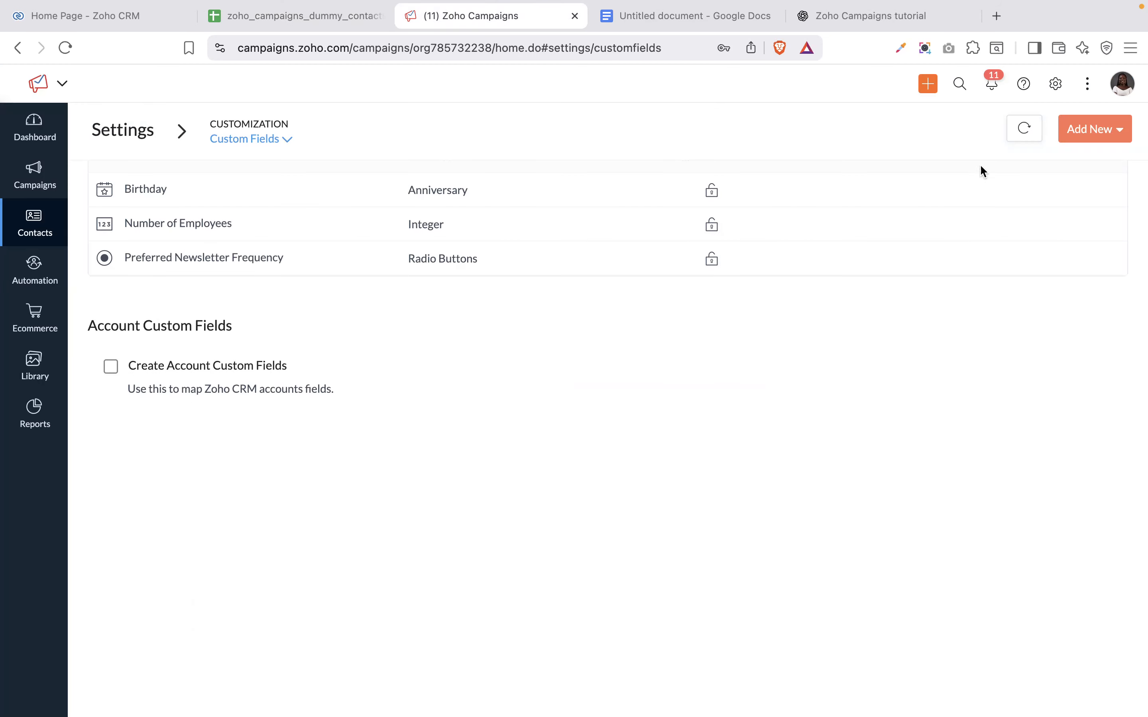
pyautogui.click(1112, 127)
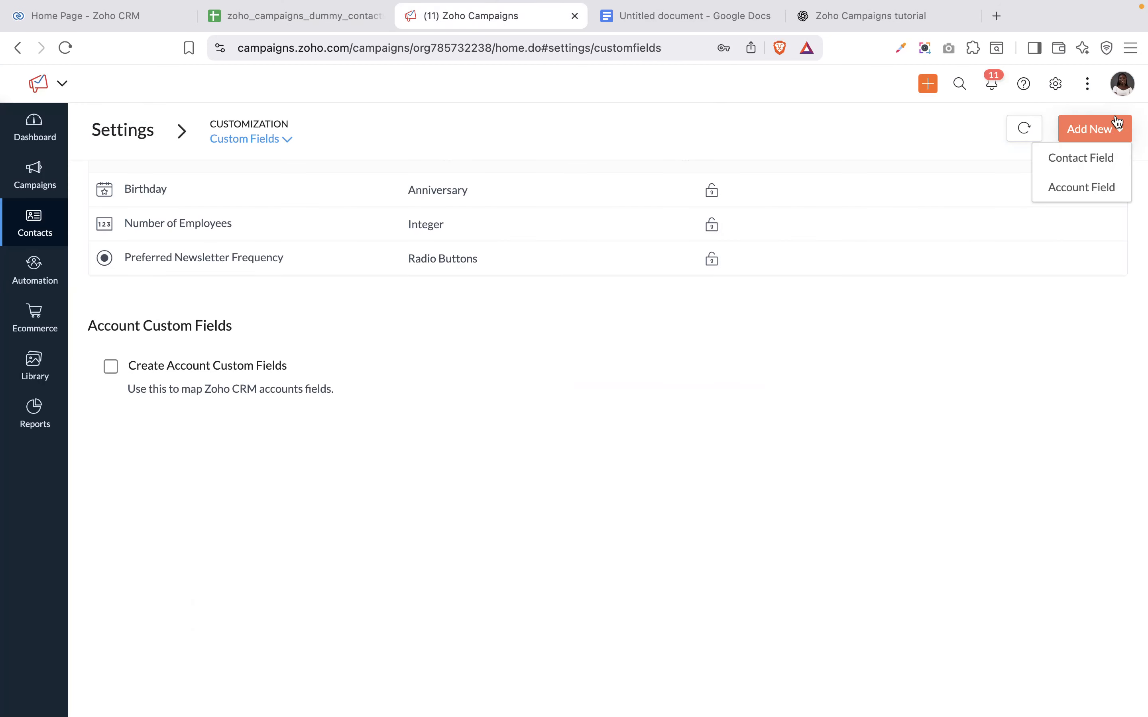
pyautogui.click(1076, 157)
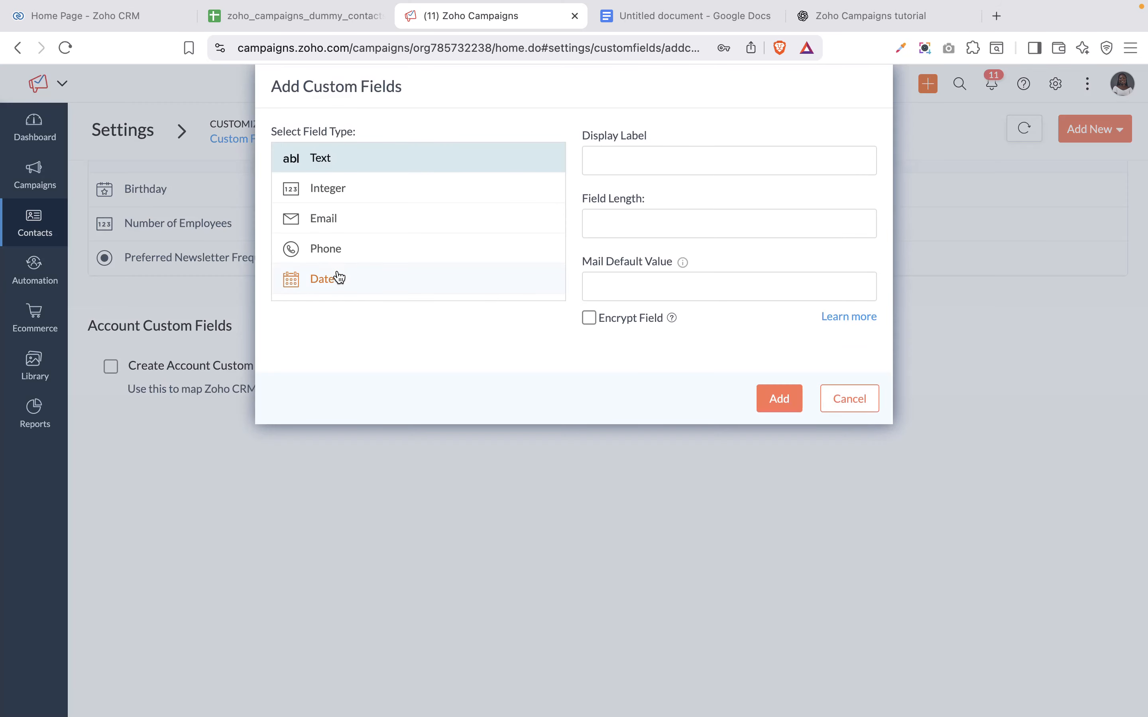
pyautogui.scroll(-5, 335, 277)
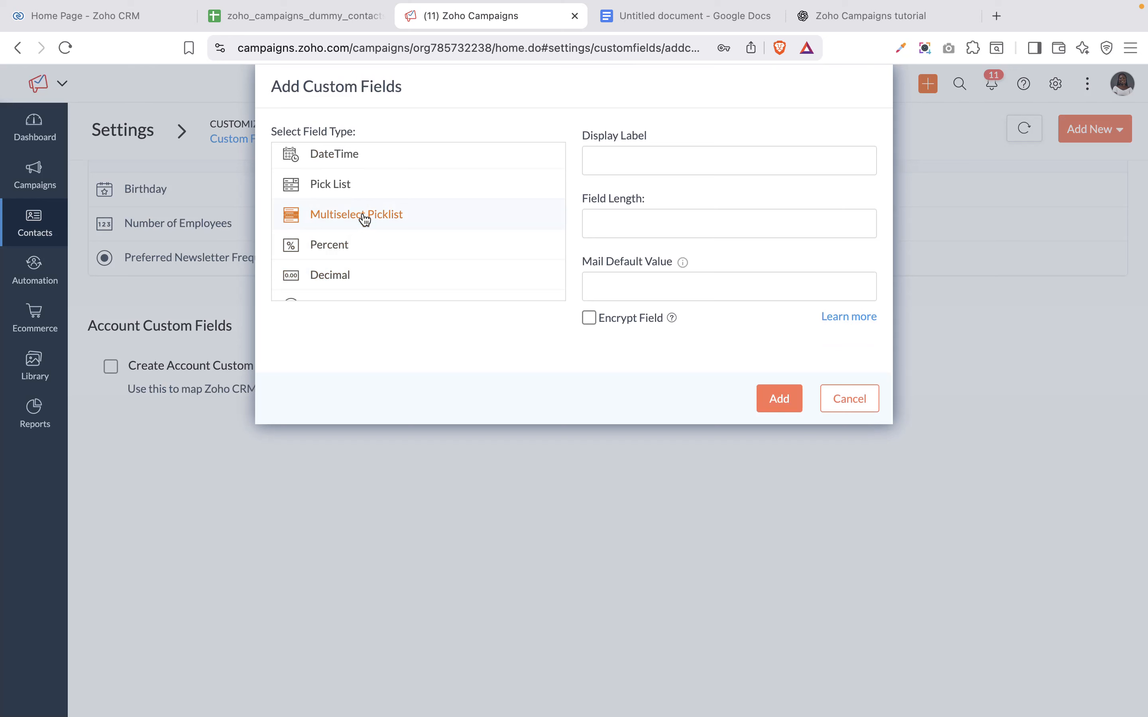
pyautogui.scroll(-5, 377, 261)
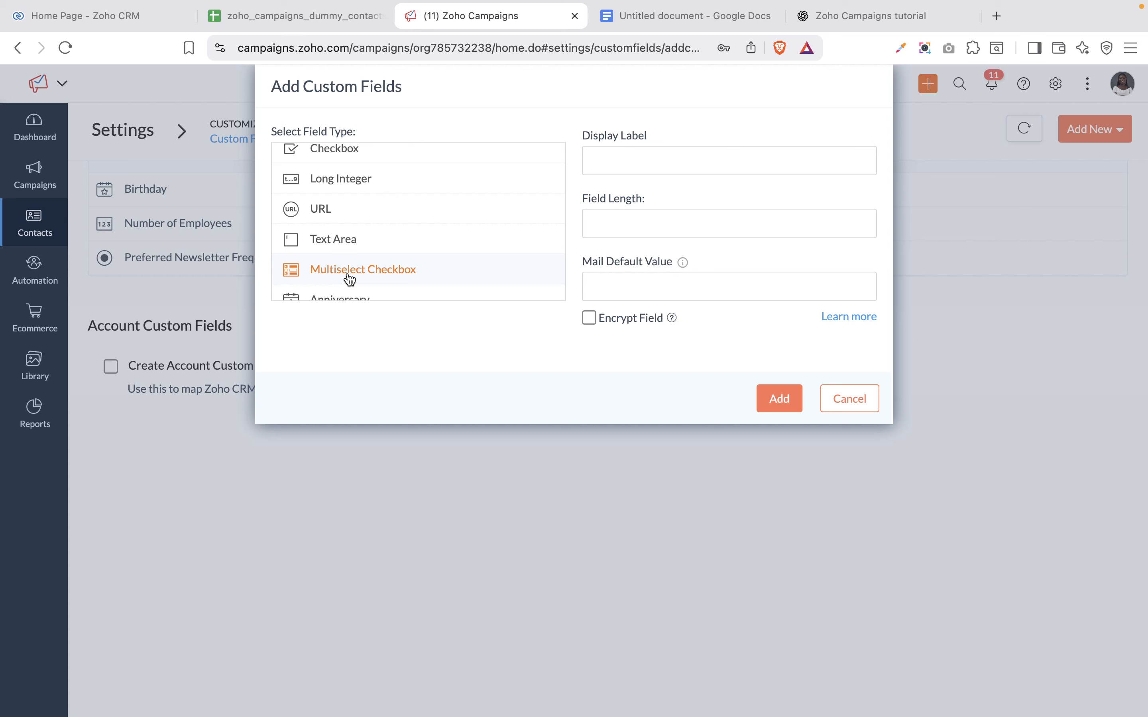
pyautogui.scroll(5, 351, 279)
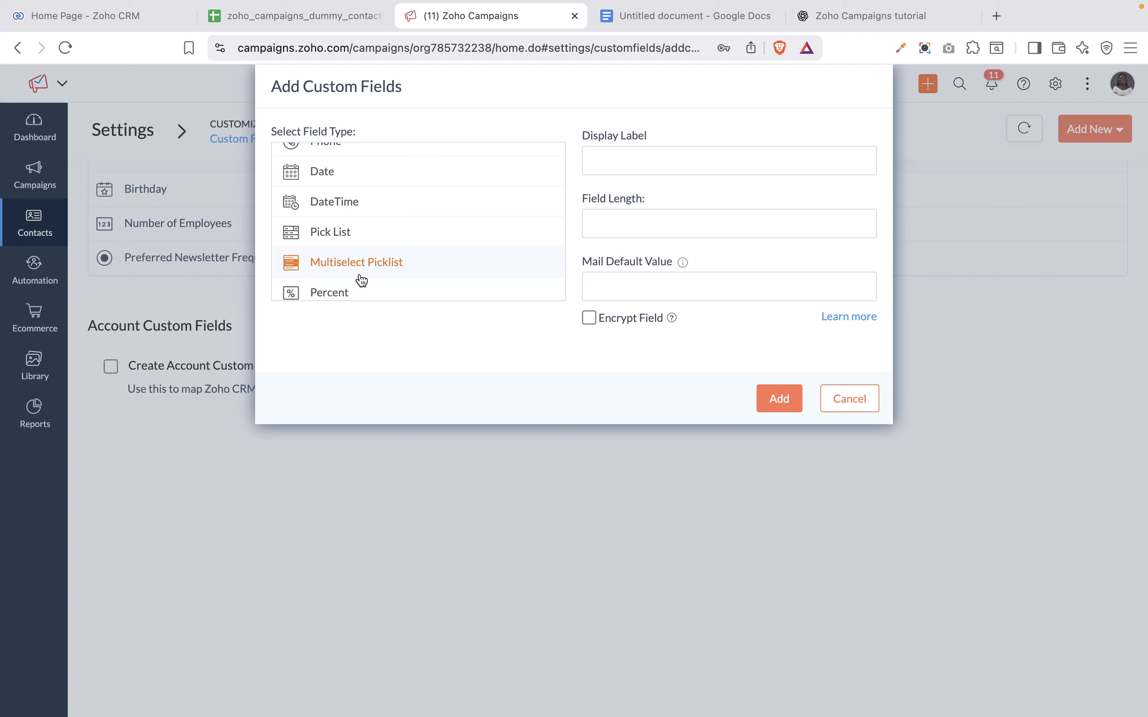
pyautogui.scroll(-5, 361, 280)
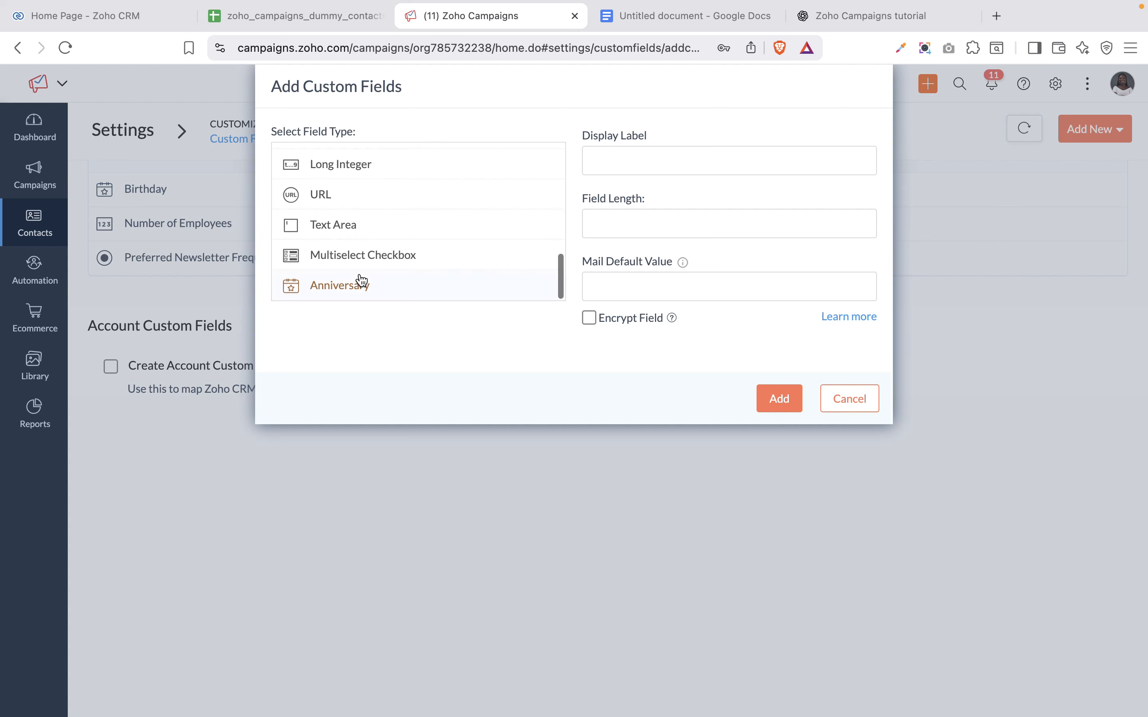
pyautogui.click(339, 259)
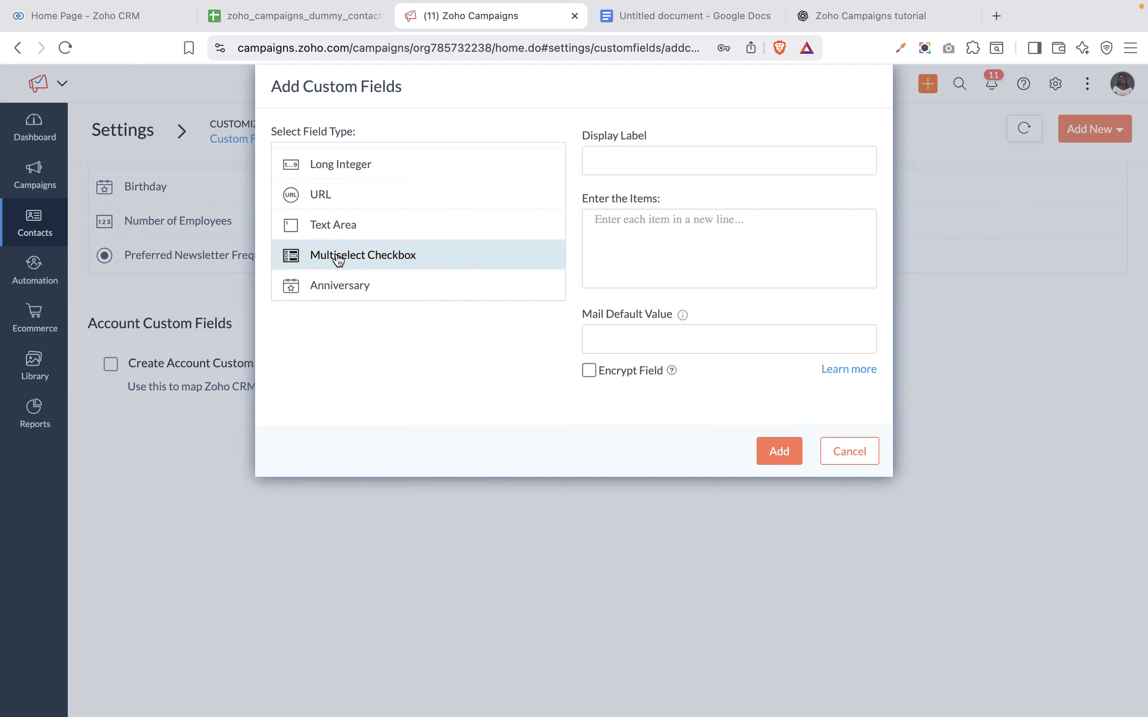
pyautogui.click(666, 162)
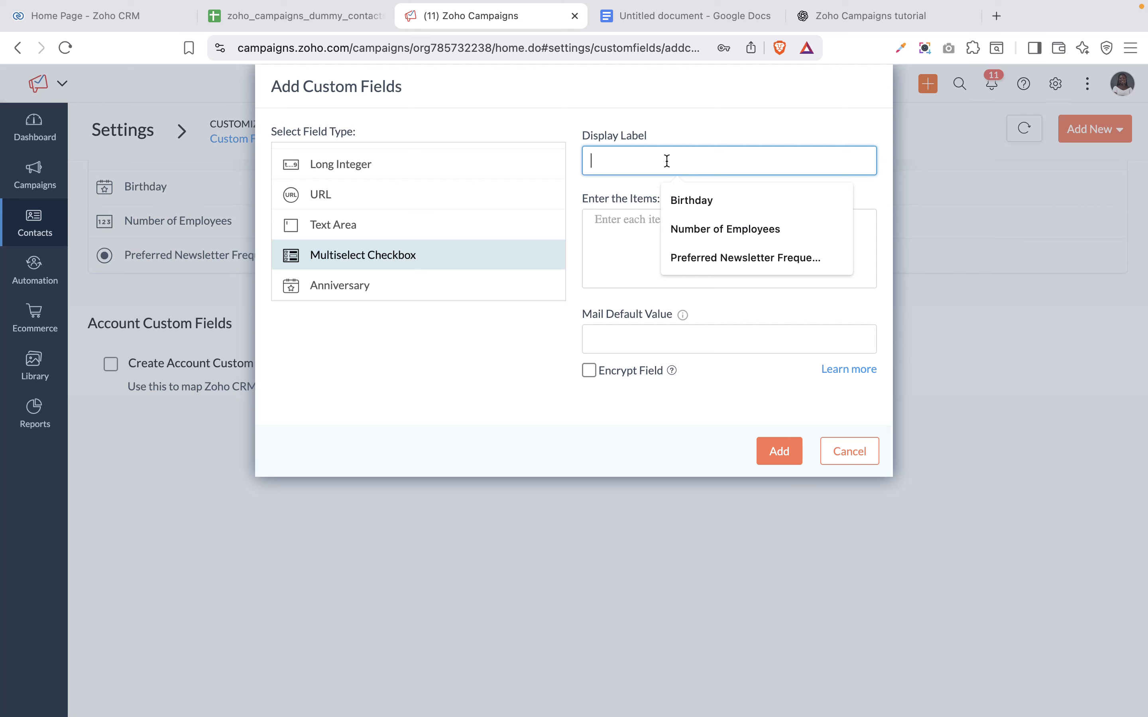
pyautogui.write('Topics of Interest')
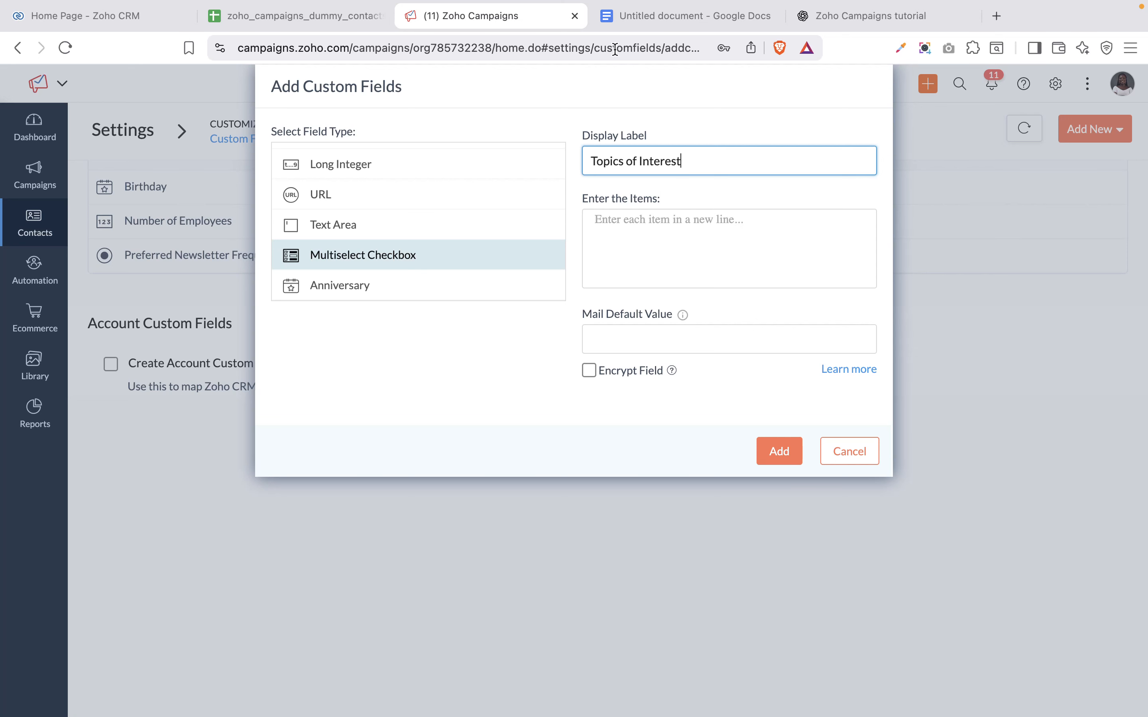
# - Enter the spreadsheet's topics Email Marketing, CRM Tips, Social Media, Automation and Event Updates as separate items and add the Topics of Interest field
pyautogui.click(302, 22)
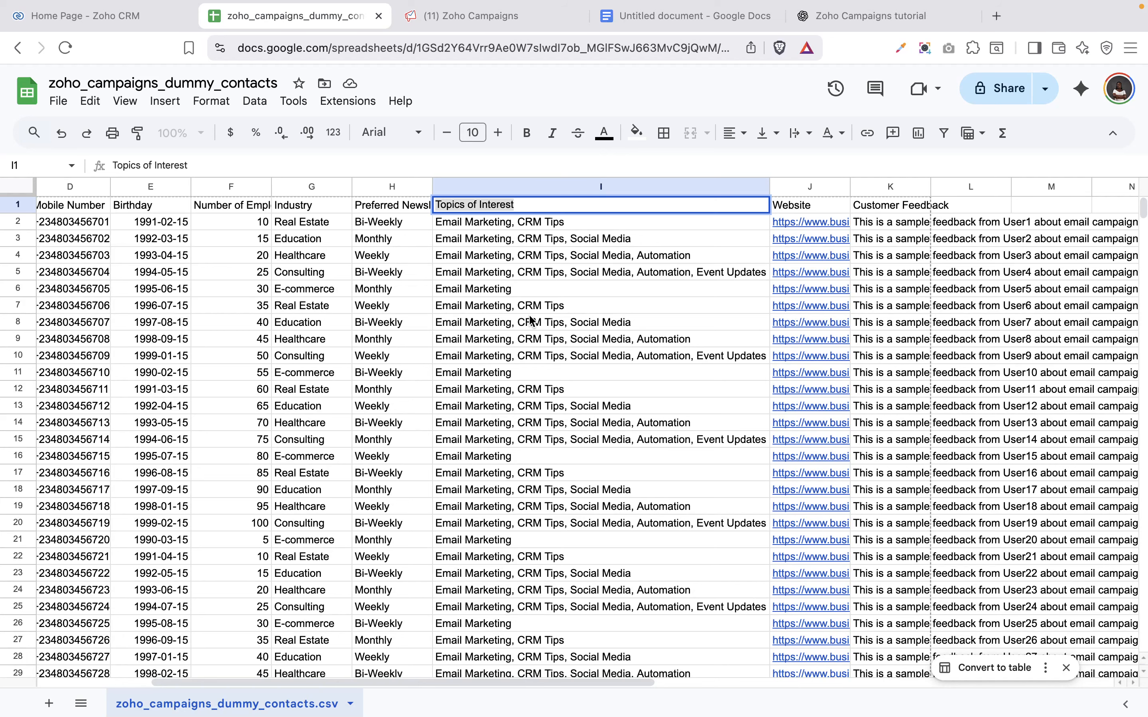
pyautogui.hotkey('ctrl', 'Tab')
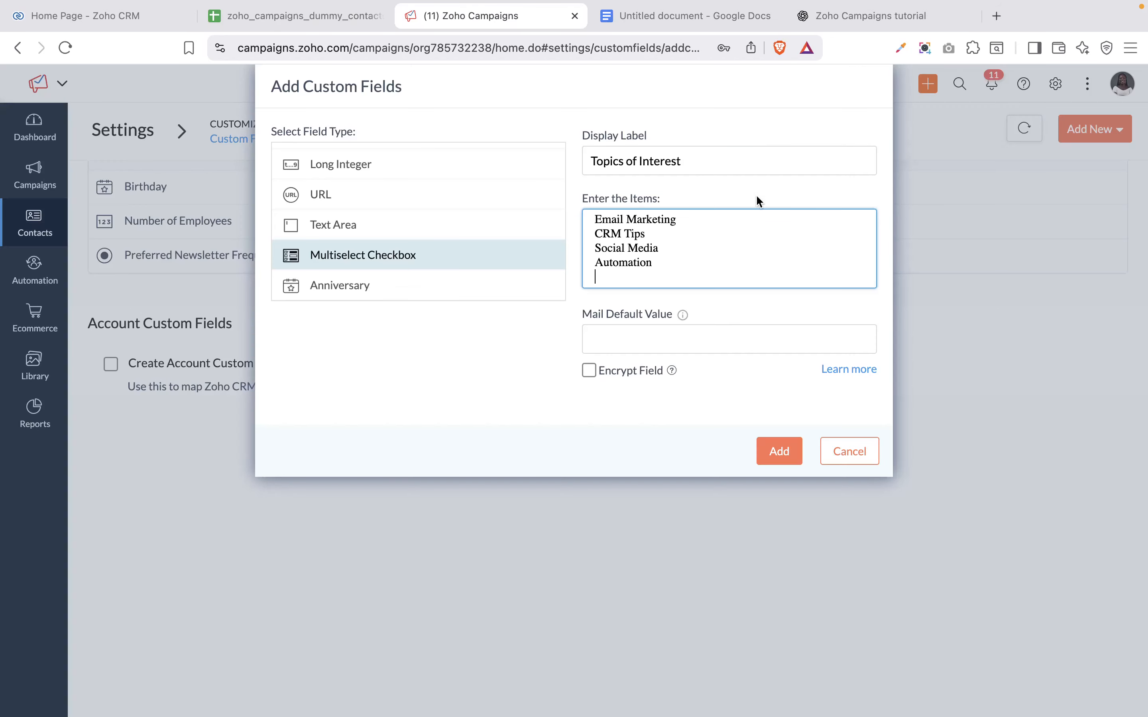
pyautogui.write('Event Updates')
pyautogui.click(691, 353)
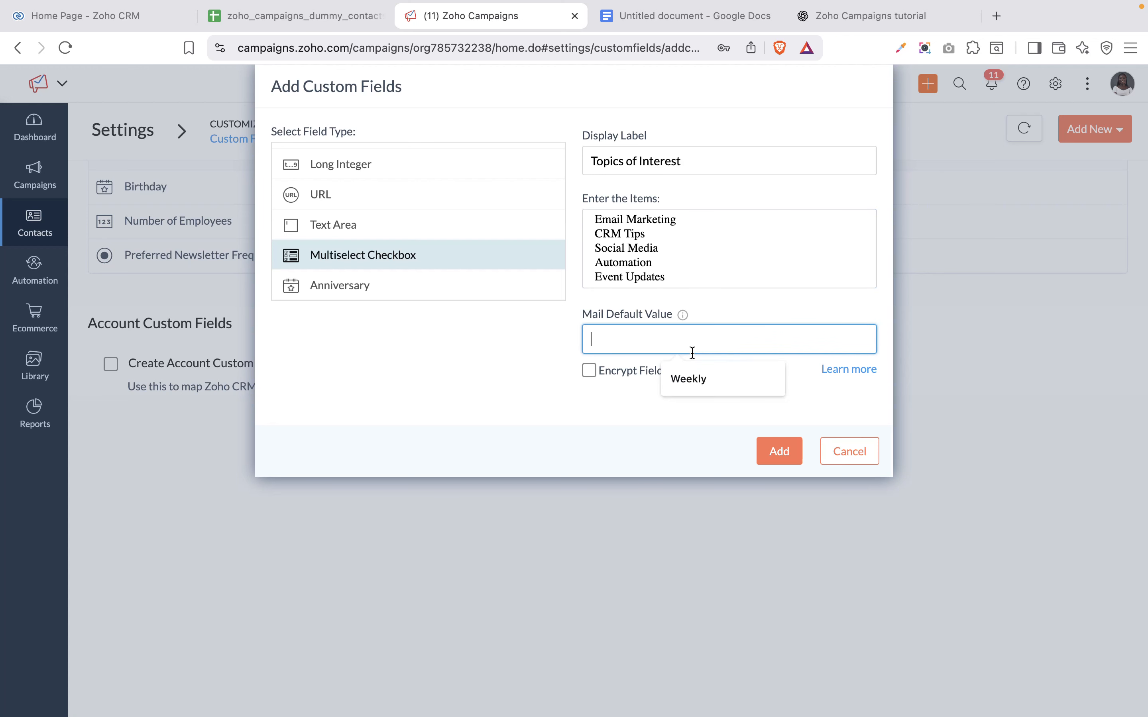
pyautogui.click(779, 450)
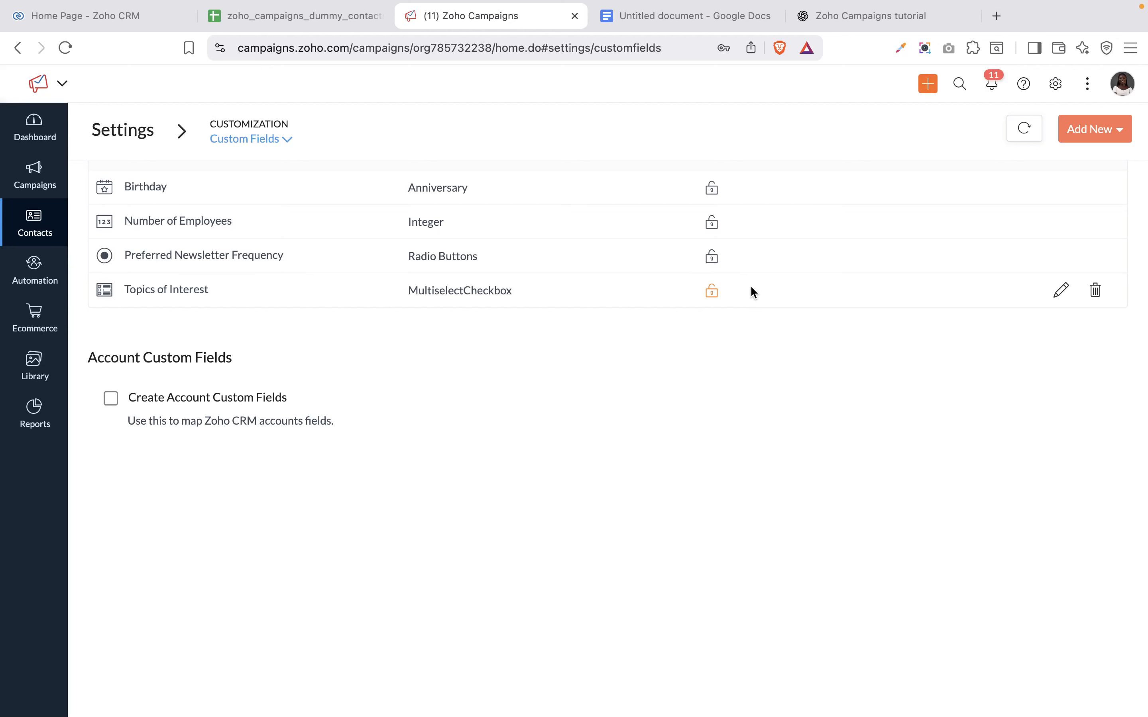
# - Check the Website column header in the dummy contacts spreadsheet and return to Zoho Campaigns
pyautogui.click(281, 20)
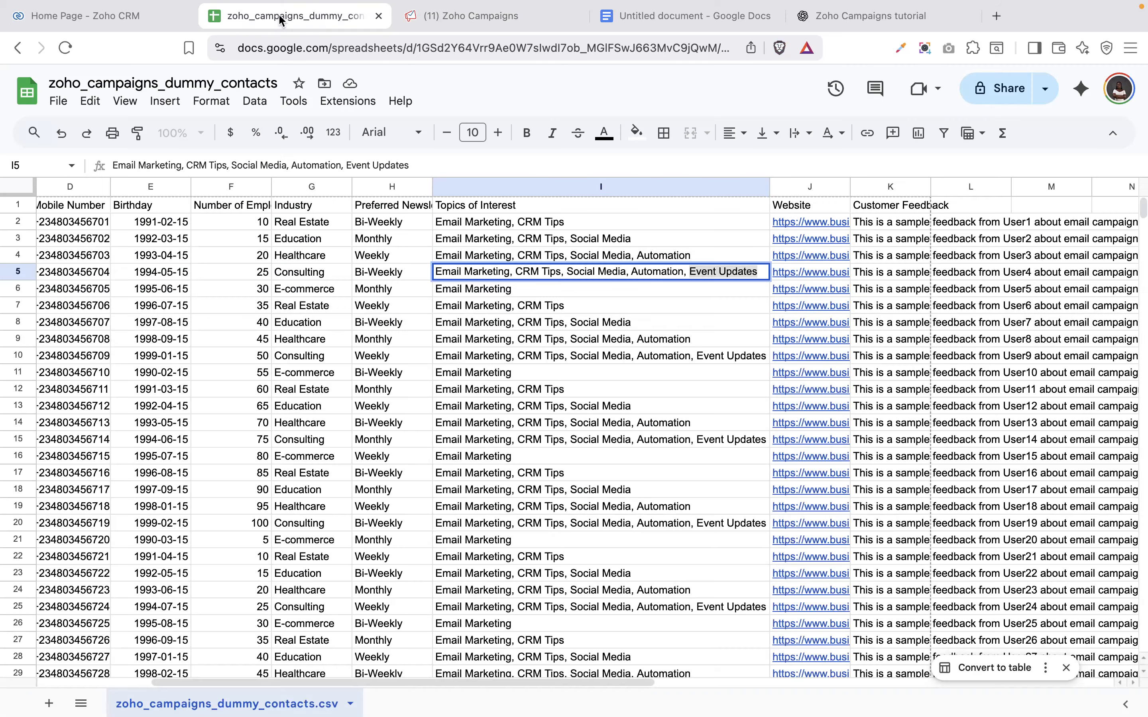
pyautogui.click(793, 206)
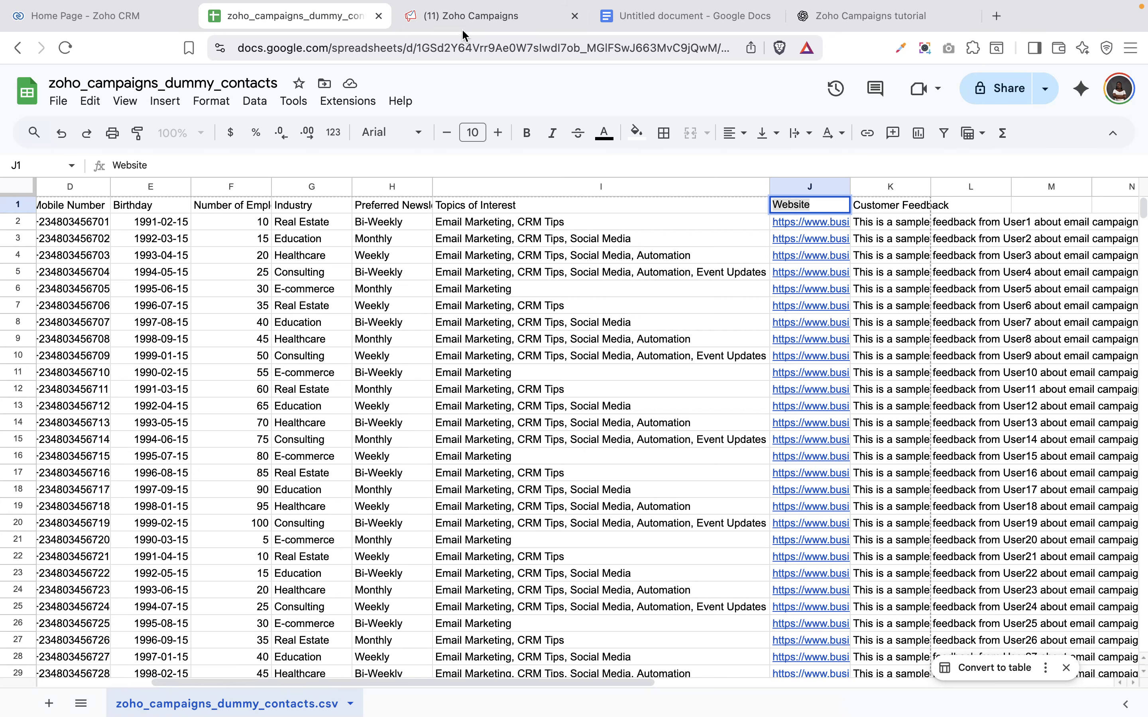
pyautogui.click(468, 17)
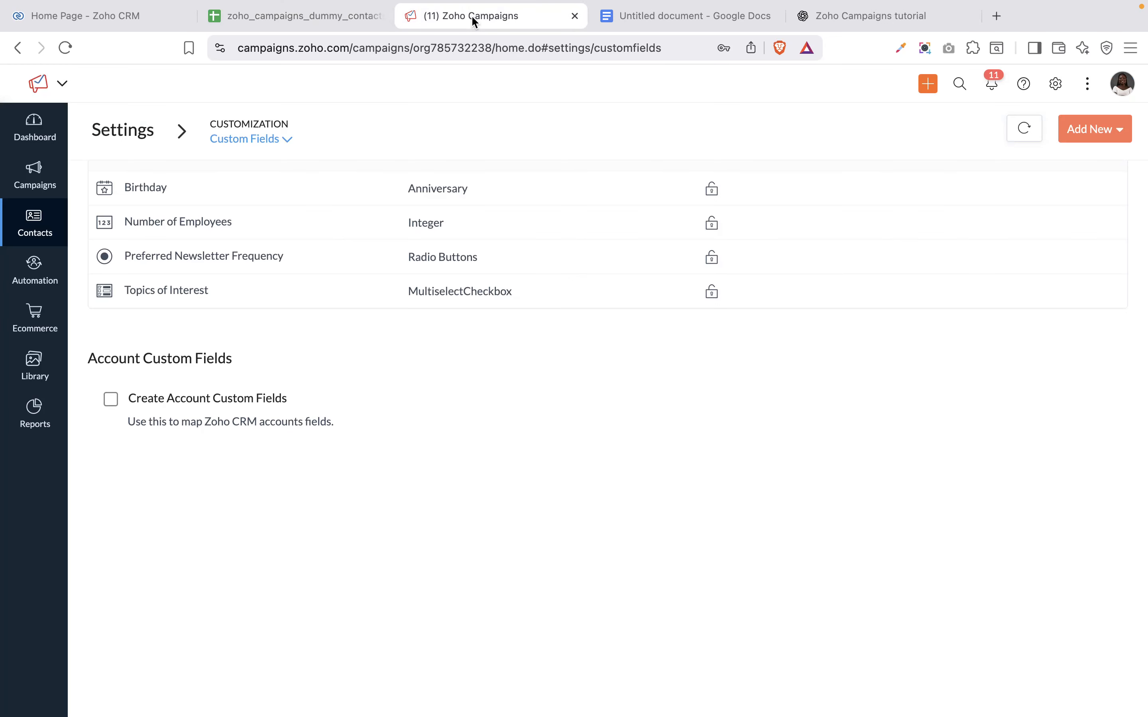
# - Start a new contact custom field of type URL with the display label Website URL
pyautogui.click(1096, 129)
pyautogui.click(1090, 160)
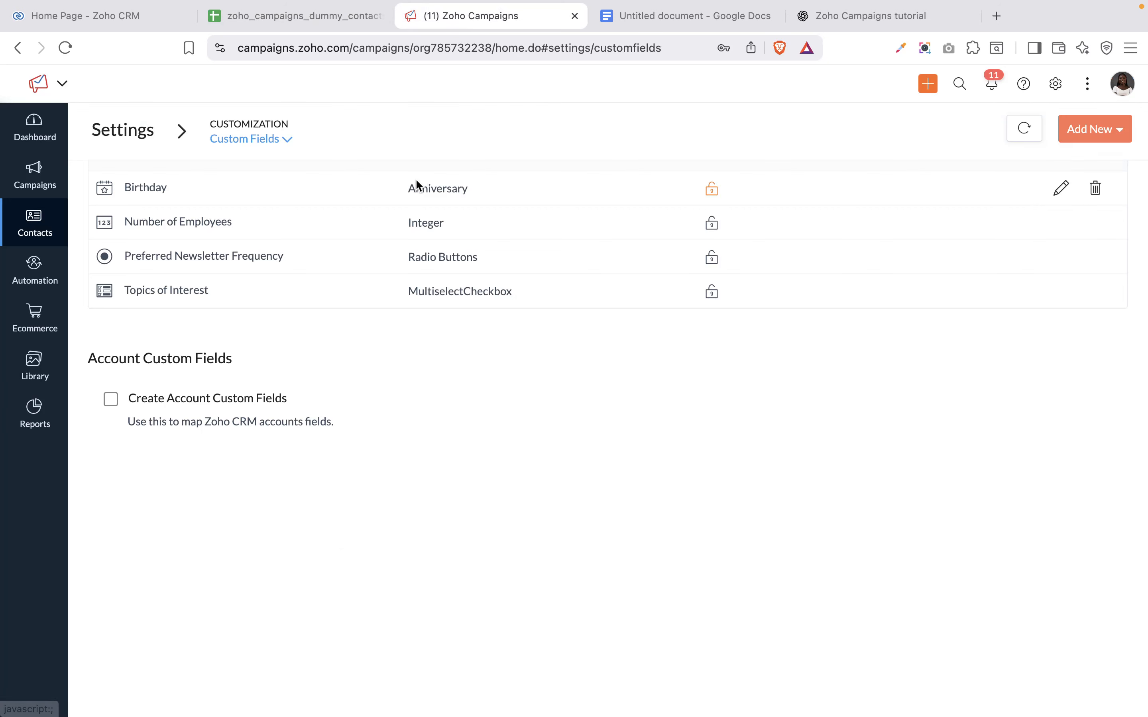
pyautogui.scroll(-10, 363, 248)
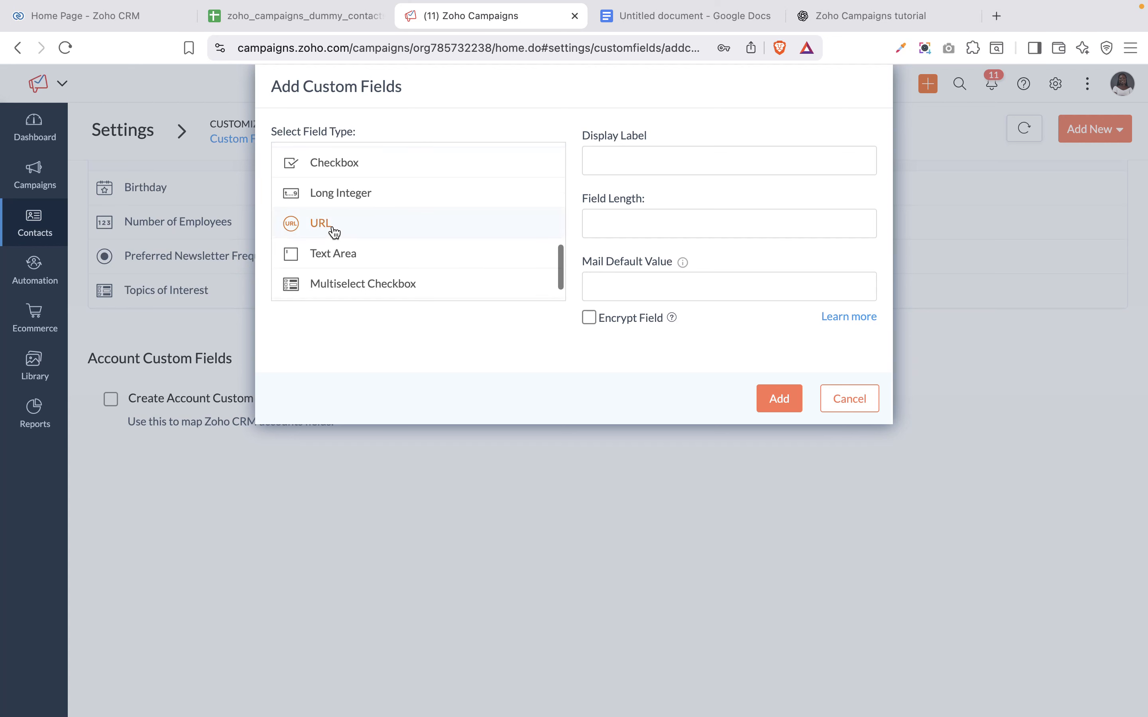
pyautogui.click(330, 230)
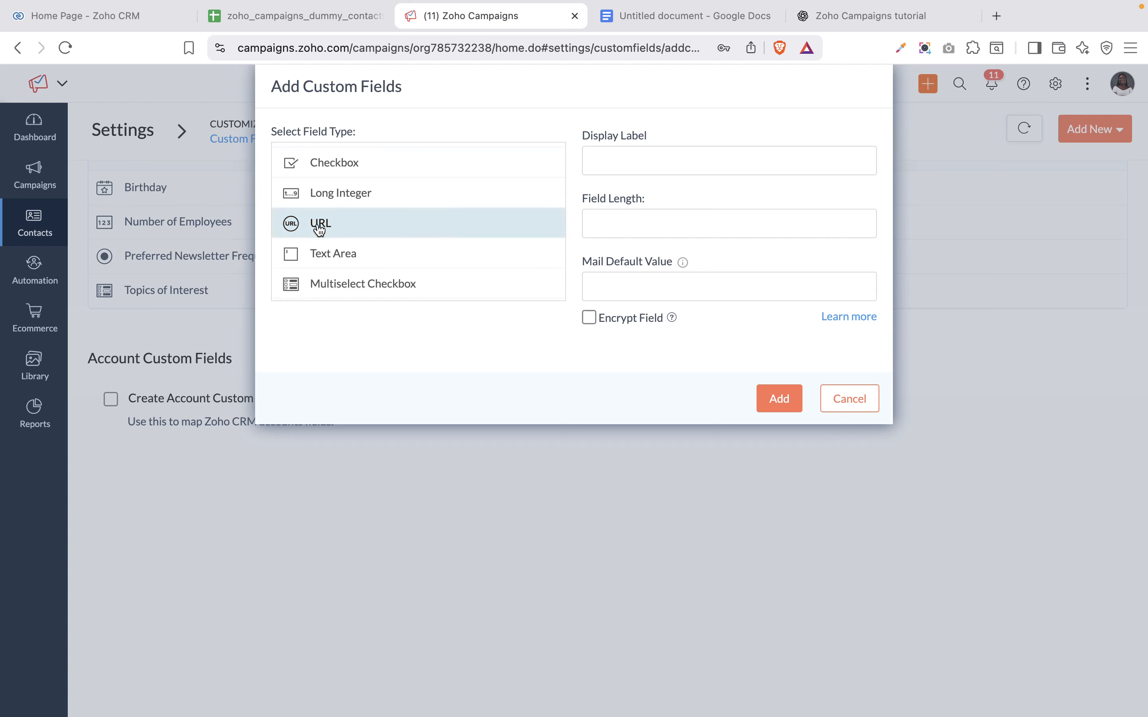
pyautogui.click(659, 150)
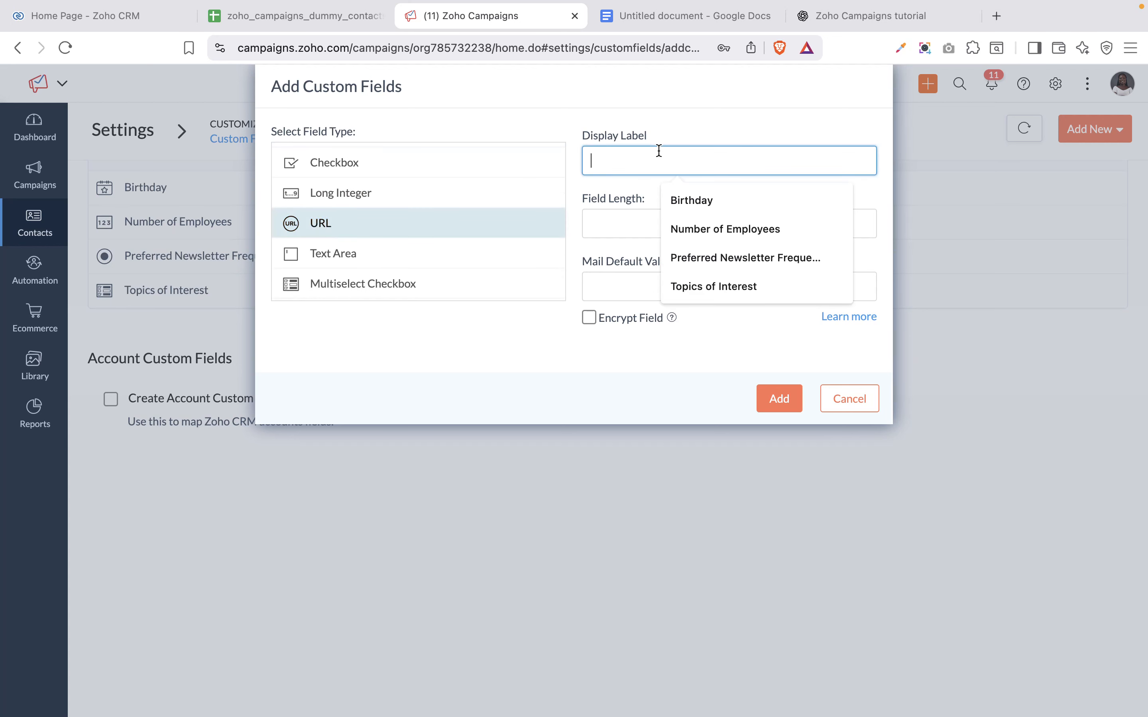
pyautogui.write('Website')
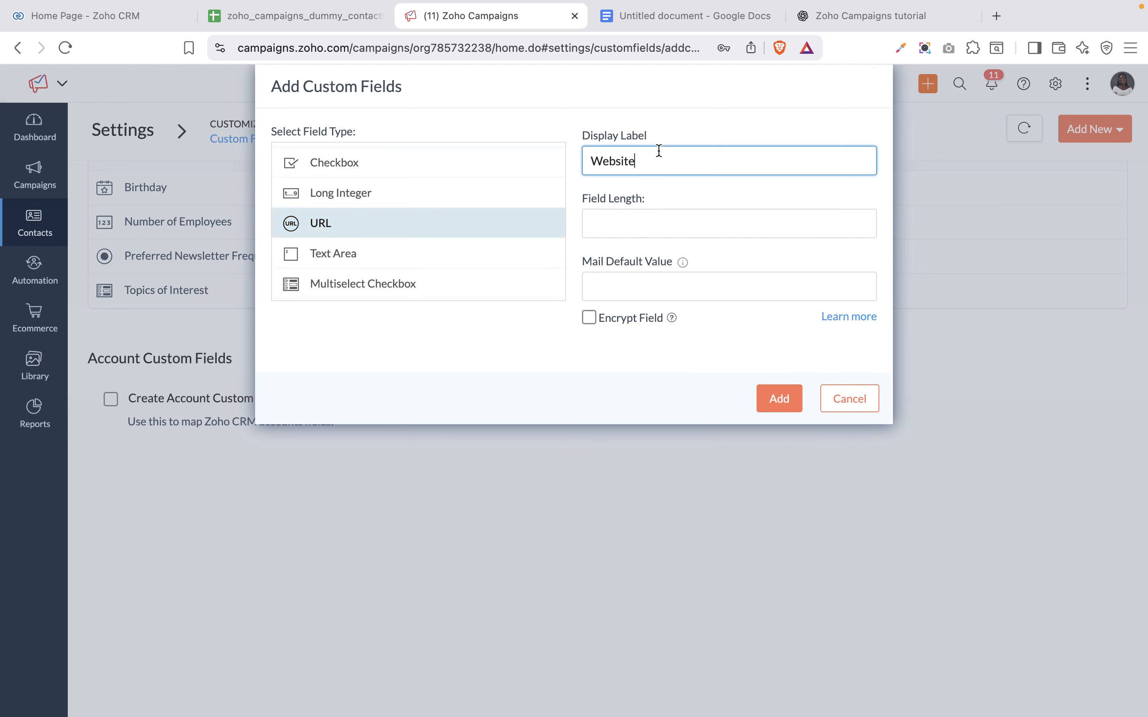
pyautogui.press('capslock')
pyautogui.write('URL')
# - Set the field length to 50 and add the Website URL field
pyautogui.click(676, 218)
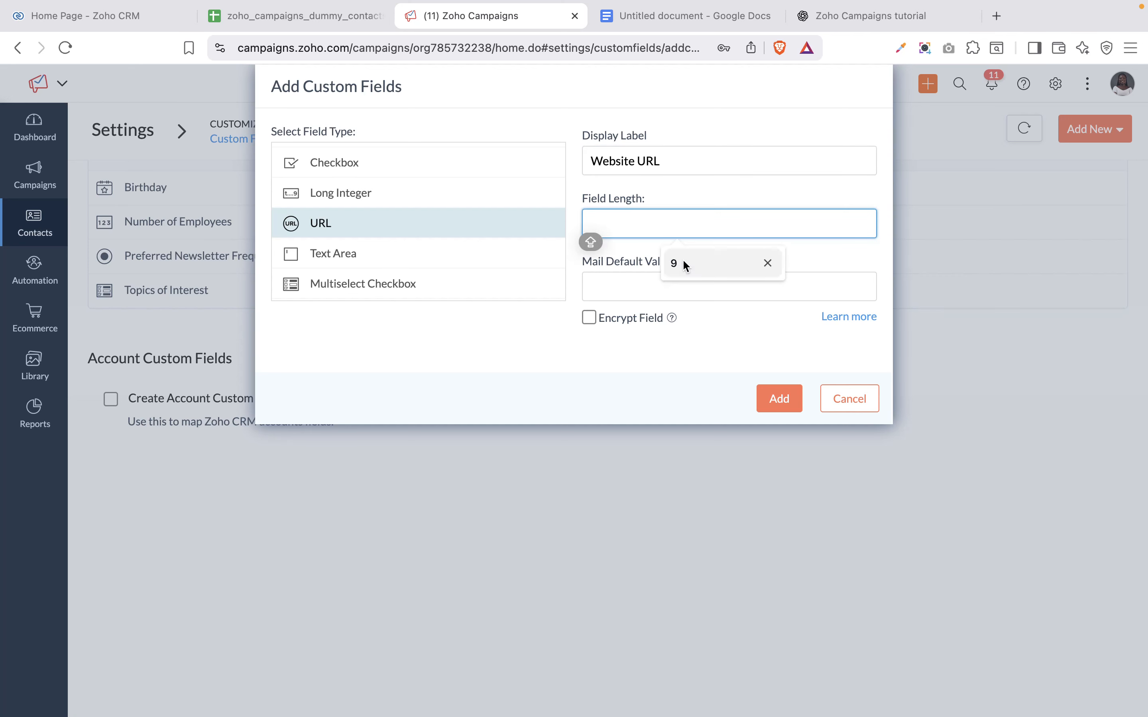
pyautogui.click(717, 368)
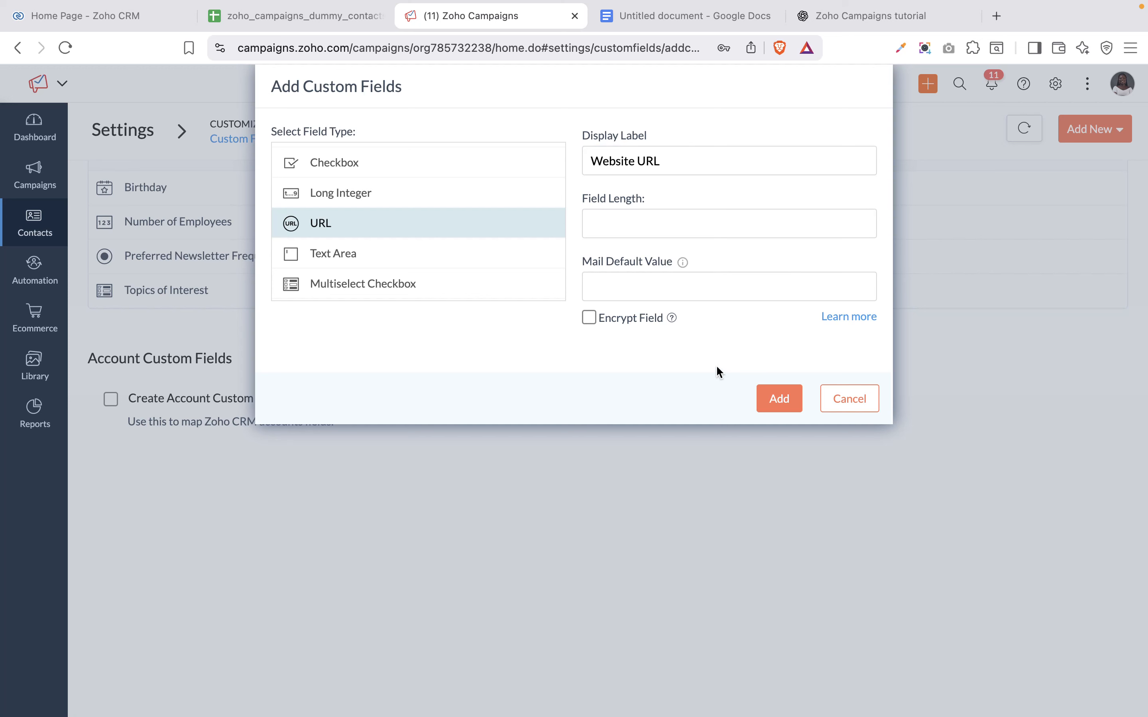
pyautogui.click(780, 404)
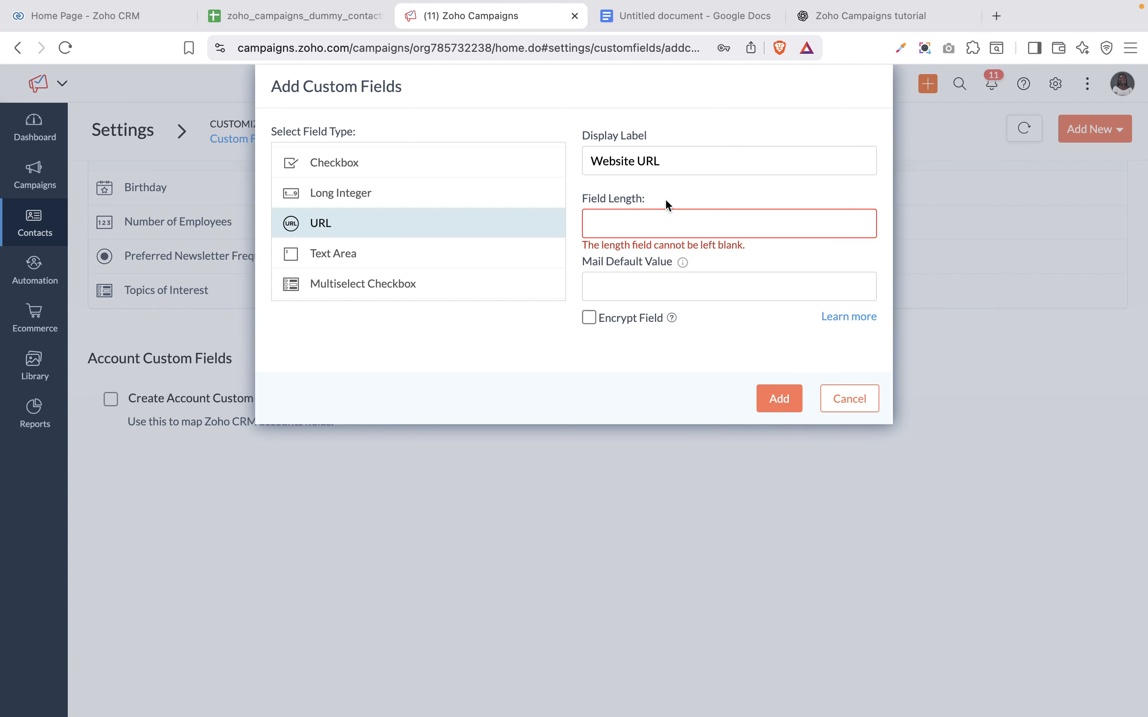
pyautogui.click(672, 228)
pyautogui.write('50')
pyautogui.click(771, 406)
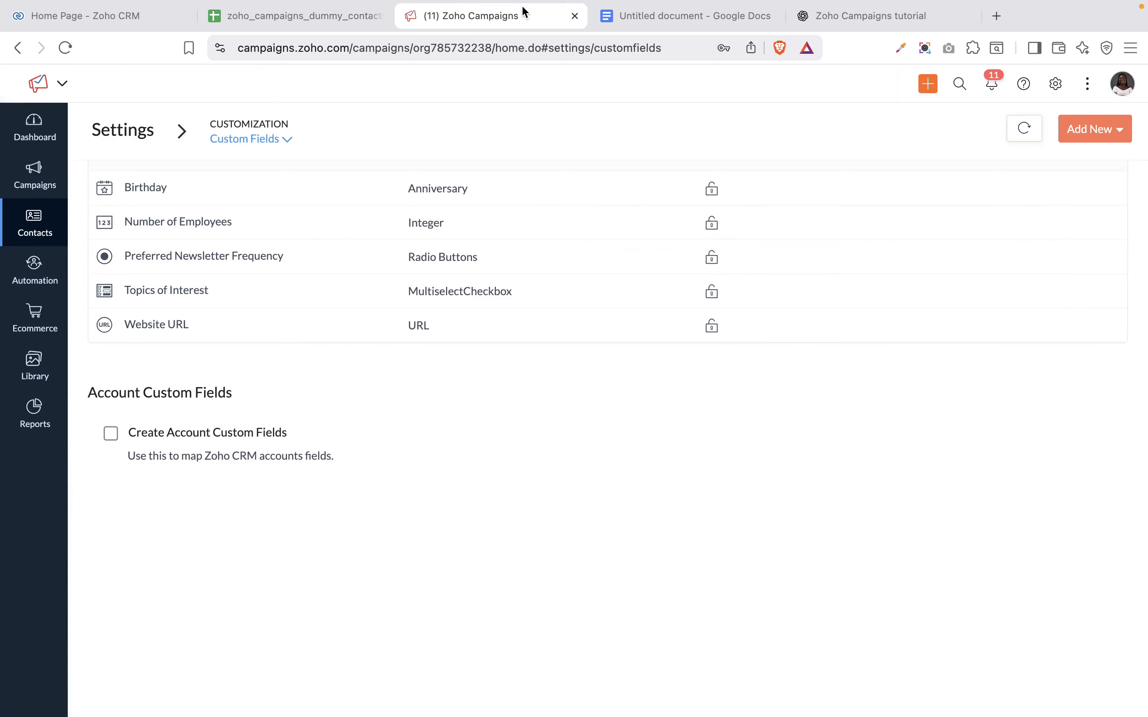
# - Switch to the dummy contacts spreadsheet, fit column K to its contents and select the Customer Feedback header text
pyautogui.click(239, 17)
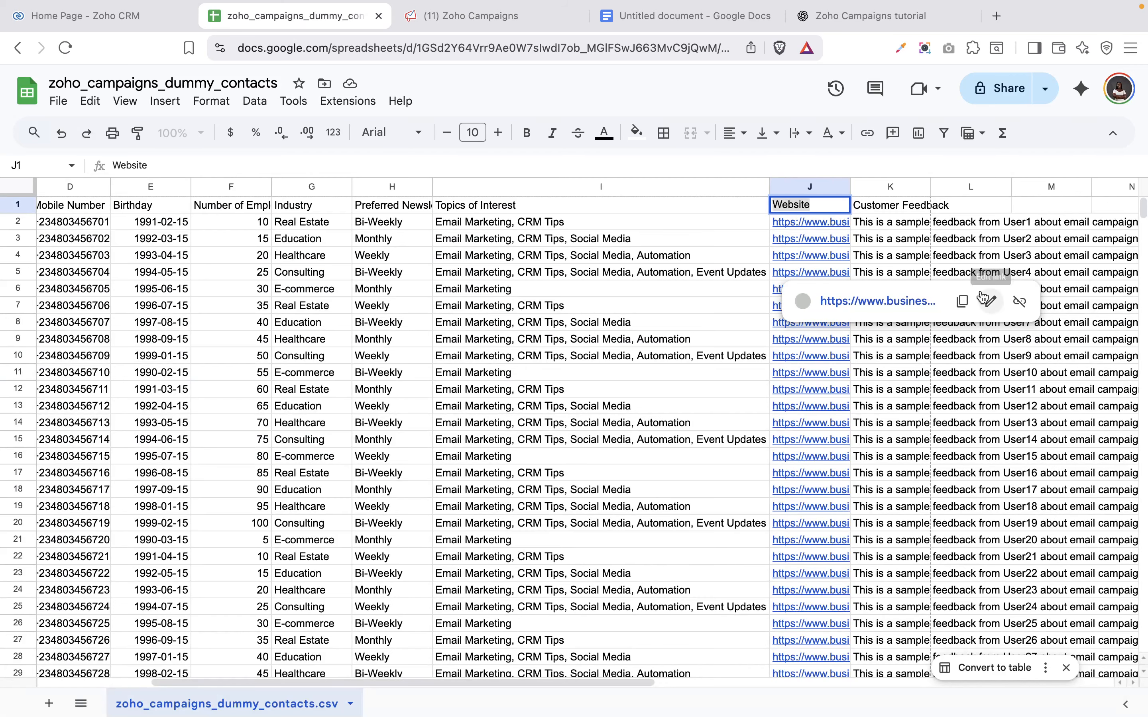
pyautogui.click(987, 300)
pyautogui.hscroll(8, 948, 225)
pyautogui.press('capslock')
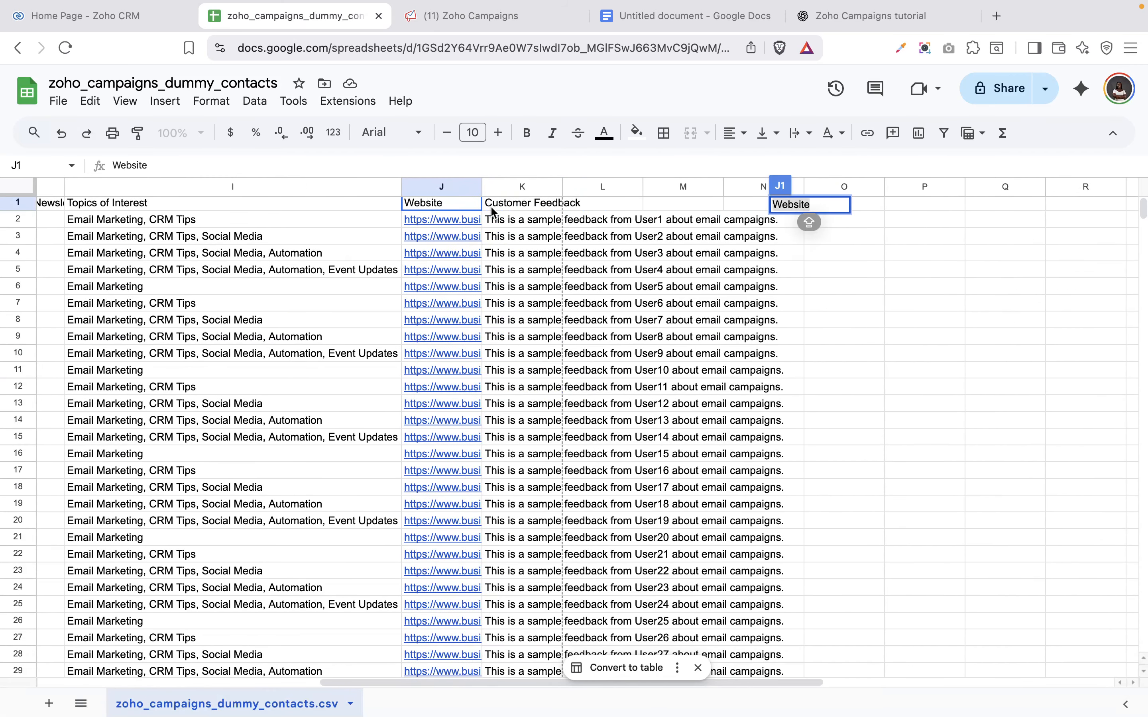
pyautogui.click(559, 187)
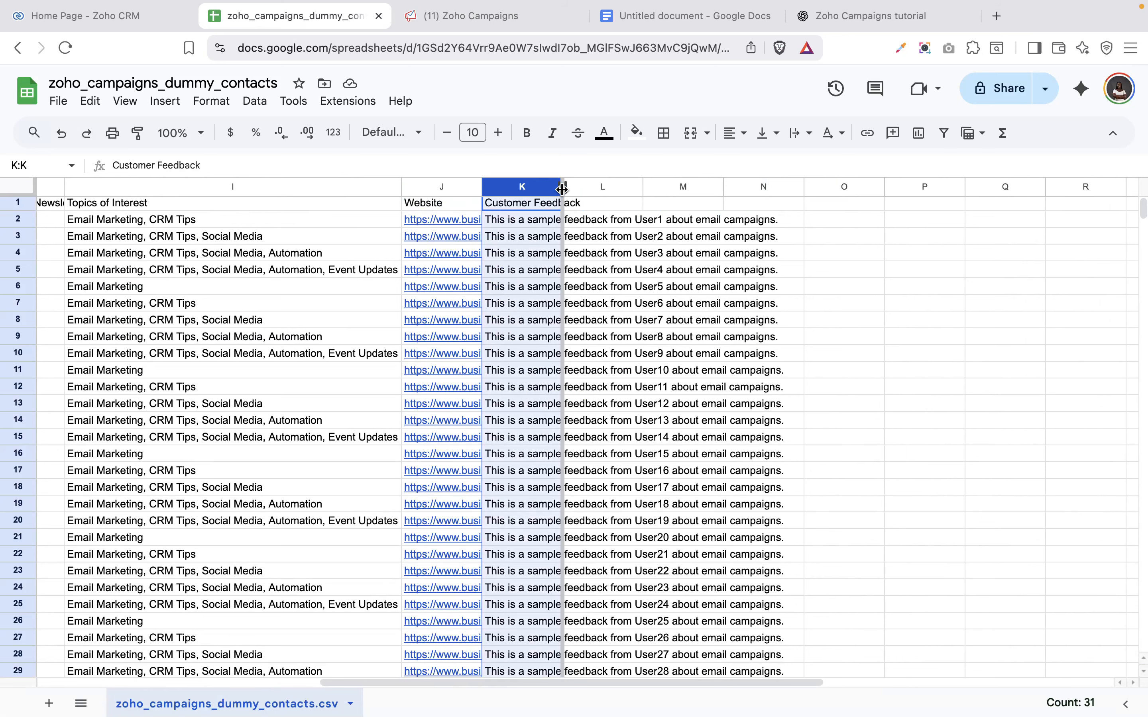
pyautogui.doubleClick(560, 189)
pyautogui.doubleClick(574, 204)
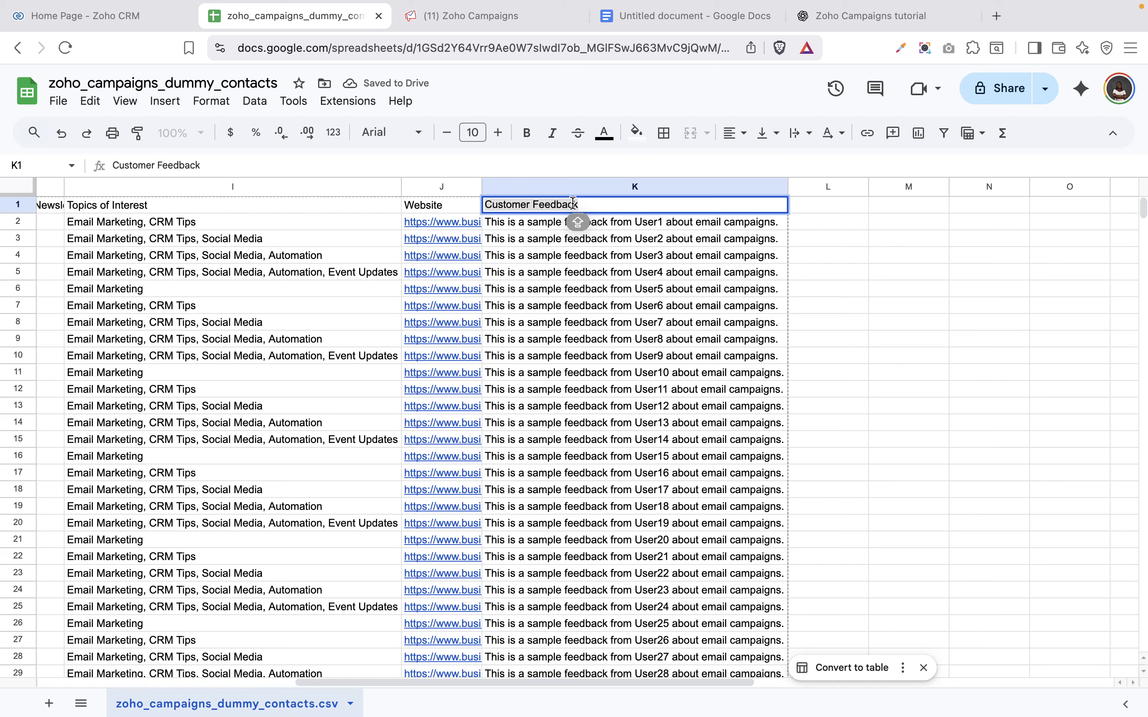
pyautogui.moveTo(474, 220)
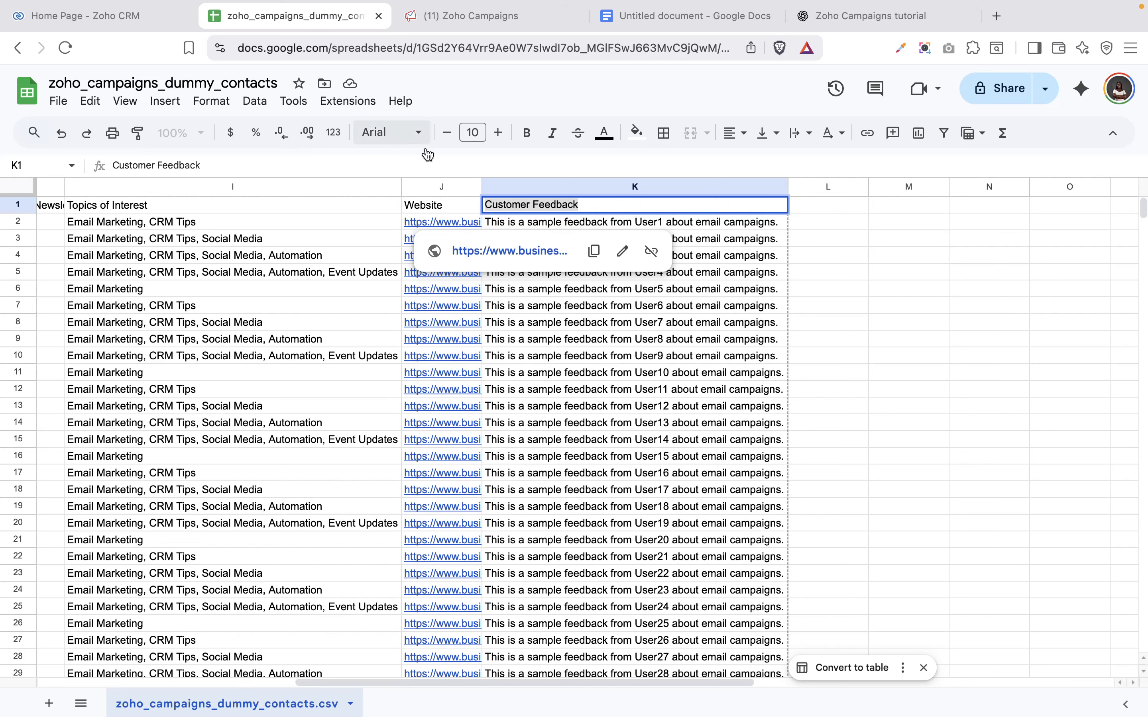
# - In Zoho Campaigns, add a contact custom field of type Text Area with the display label Customer Feedback
pyautogui.click(465, 18)
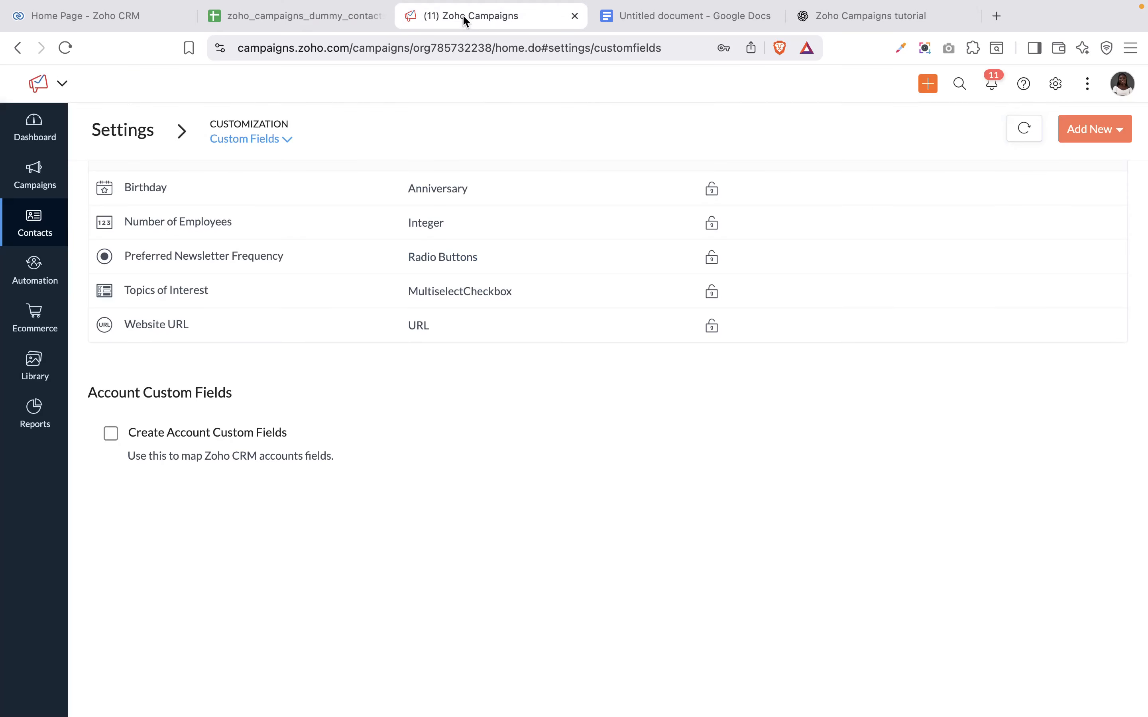
pyautogui.click(1130, 131)
pyautogui.click(1080, 158)
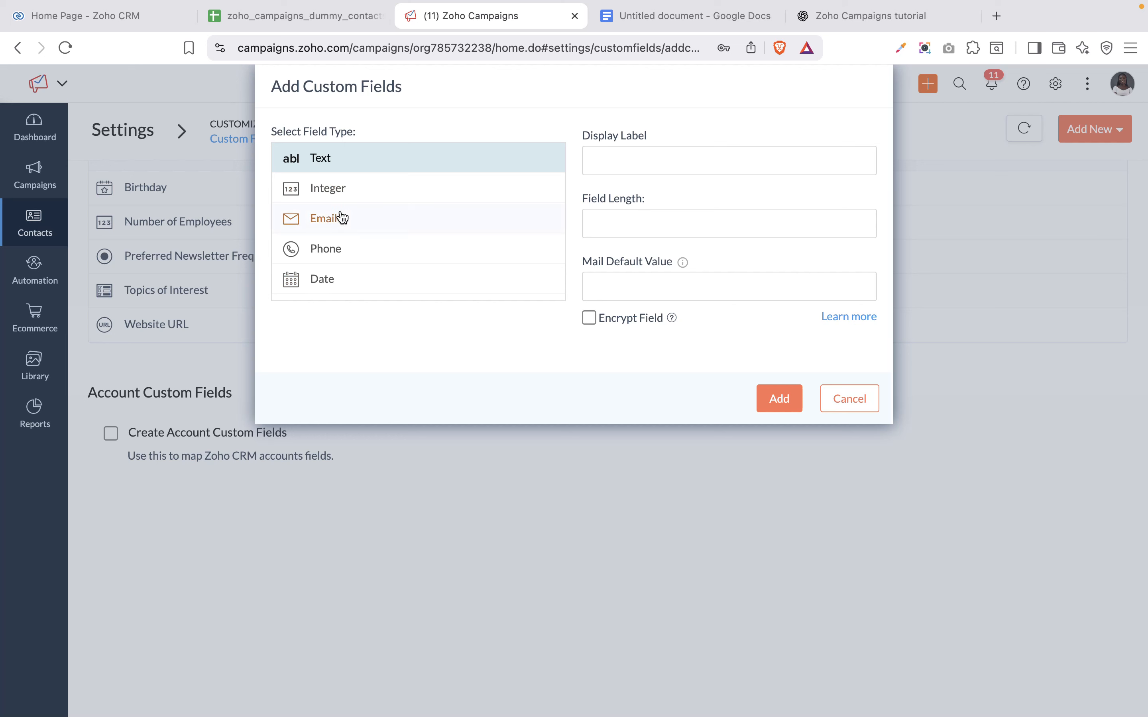
pyautogui.scroll(-8, 341, 218)
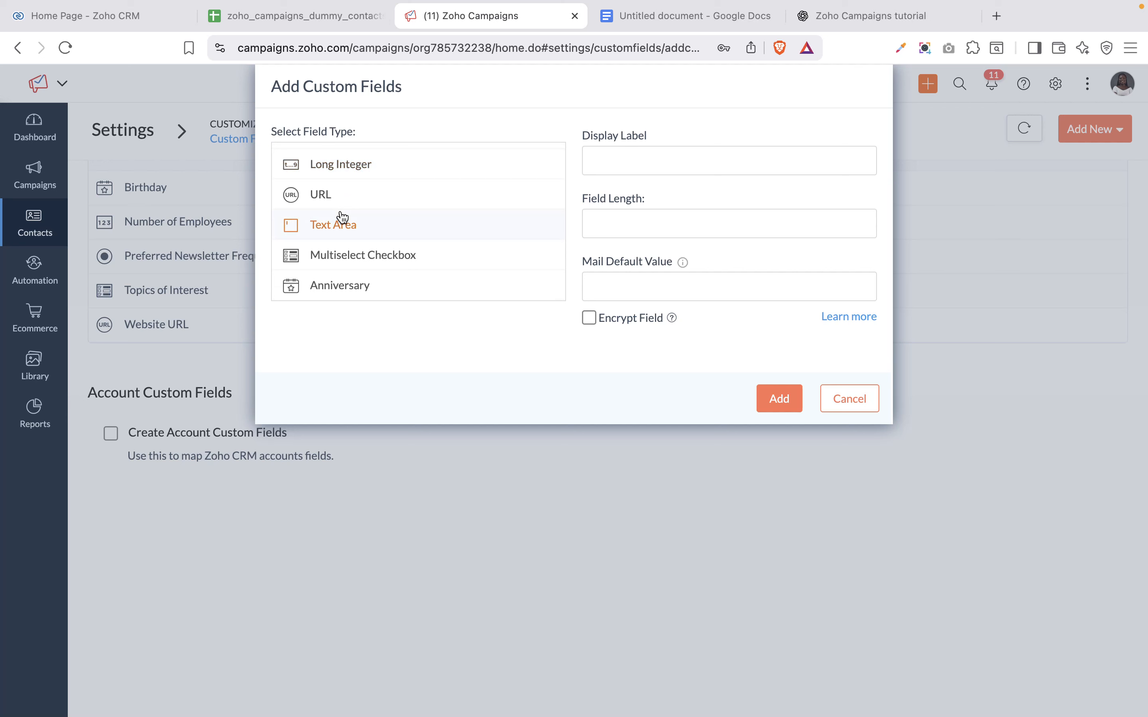
pyautogui.click(341, 223)
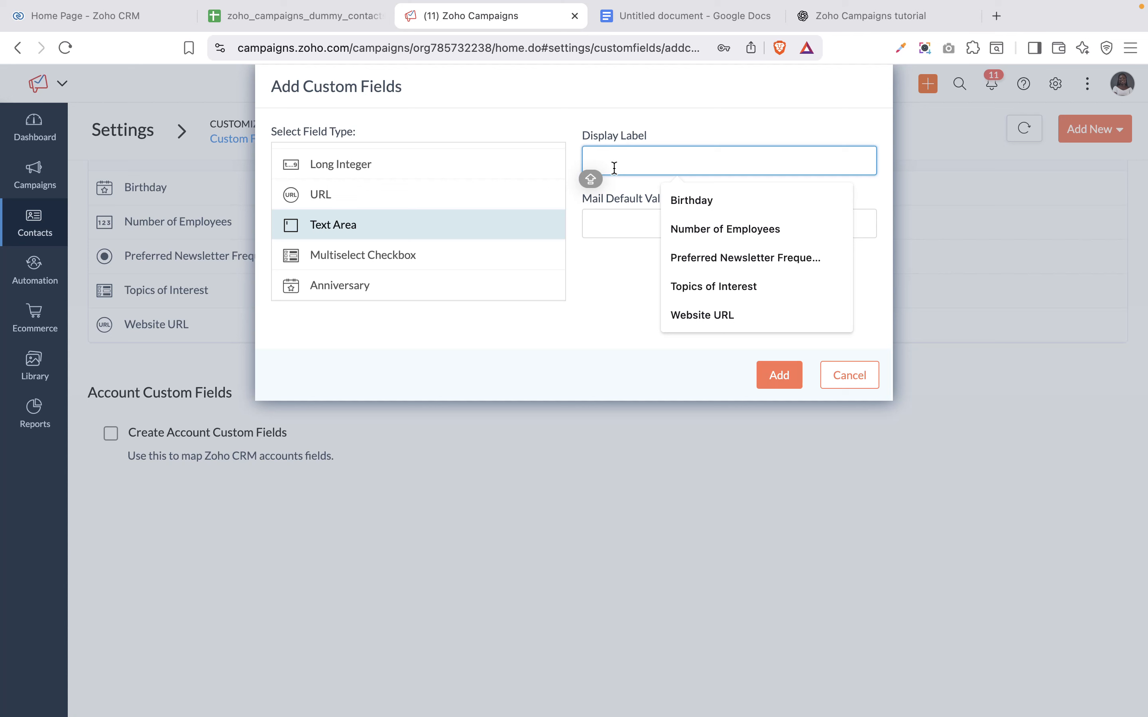
pyautogui.write('Customer Feedback')
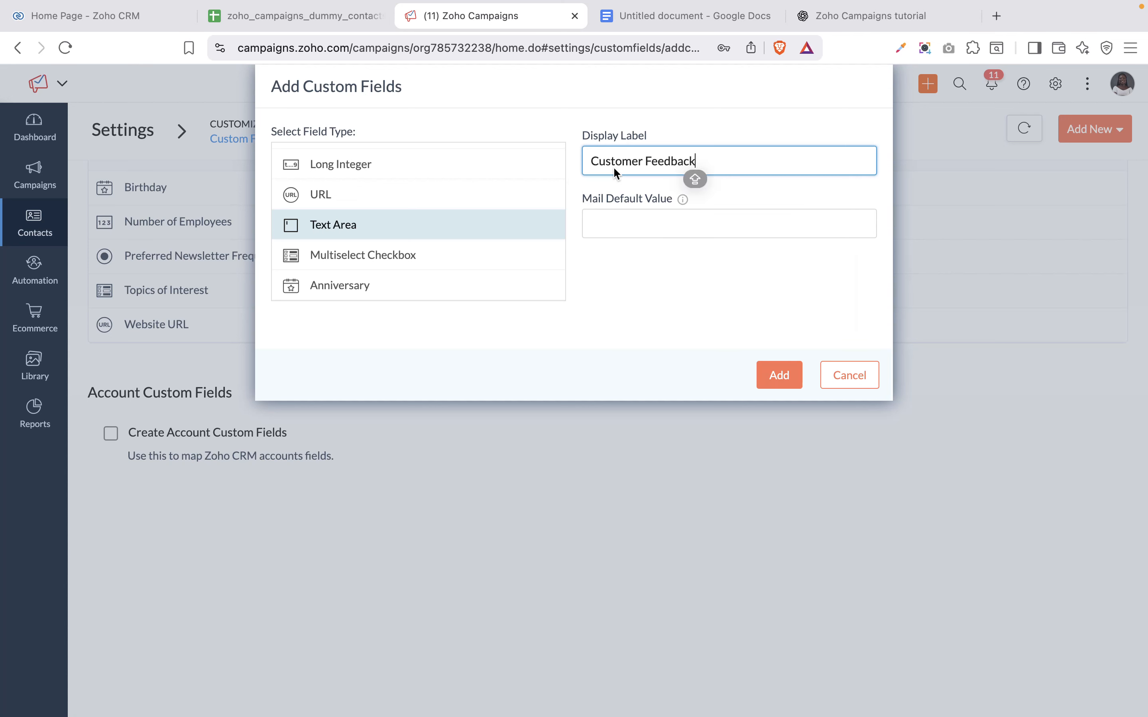
pyautogui.click(780, 381)
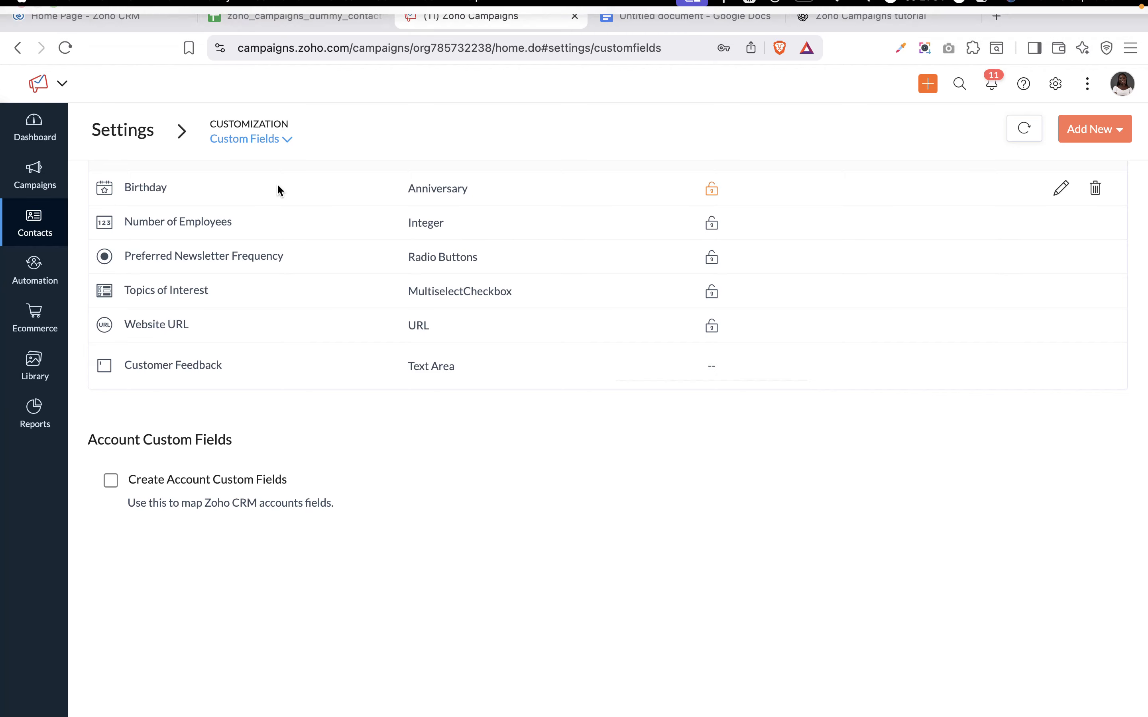
# - Switch to the dummy contacts spreadsheet and check for further columns after Customer Feedback
pyautogui.click(301, 23)
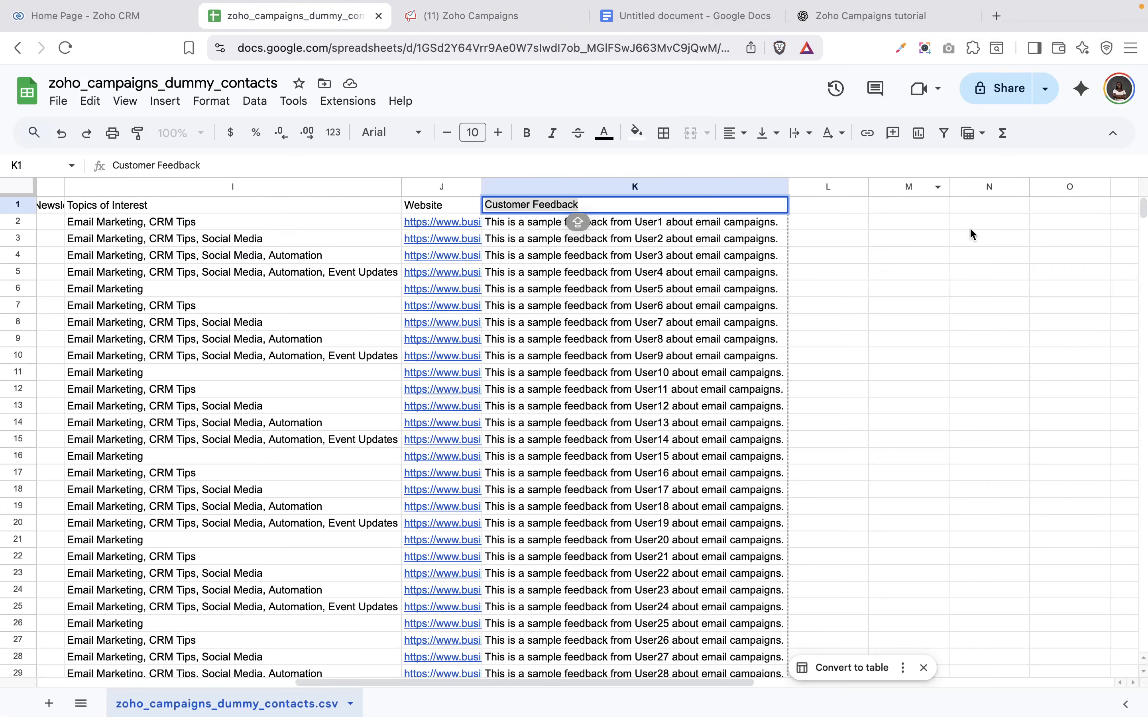
pyautogui.hscroll(2, 969, 227)
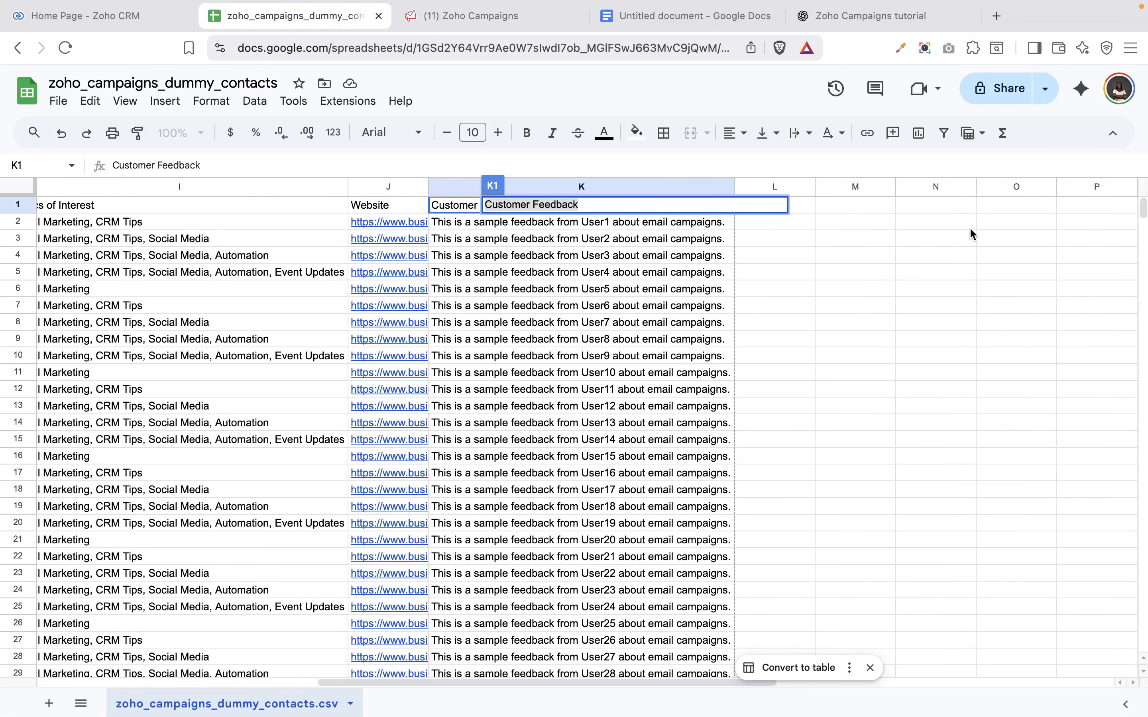
pyautogui.click(772, 332)
# - In Zoho Campaigns, review the field types offered for a new custom field, then cancel without adding one
pyautogui.click(502, 17)
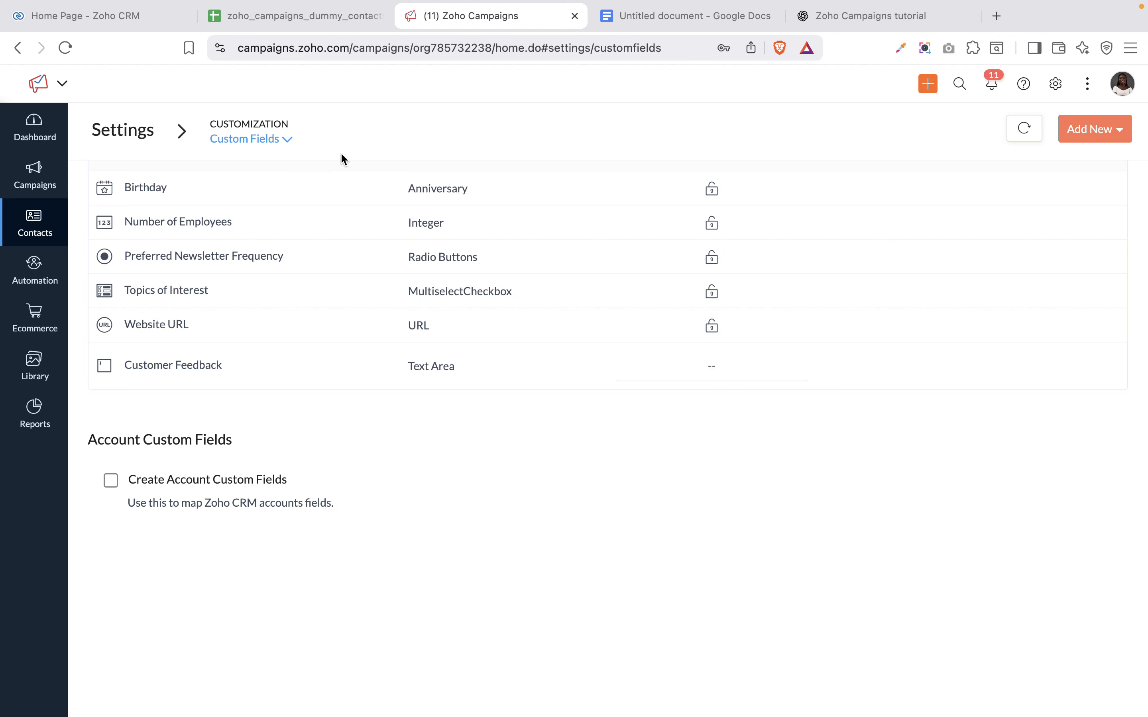
pyautogui.click(1095, 129)
pyautogui.click(1068, 187)
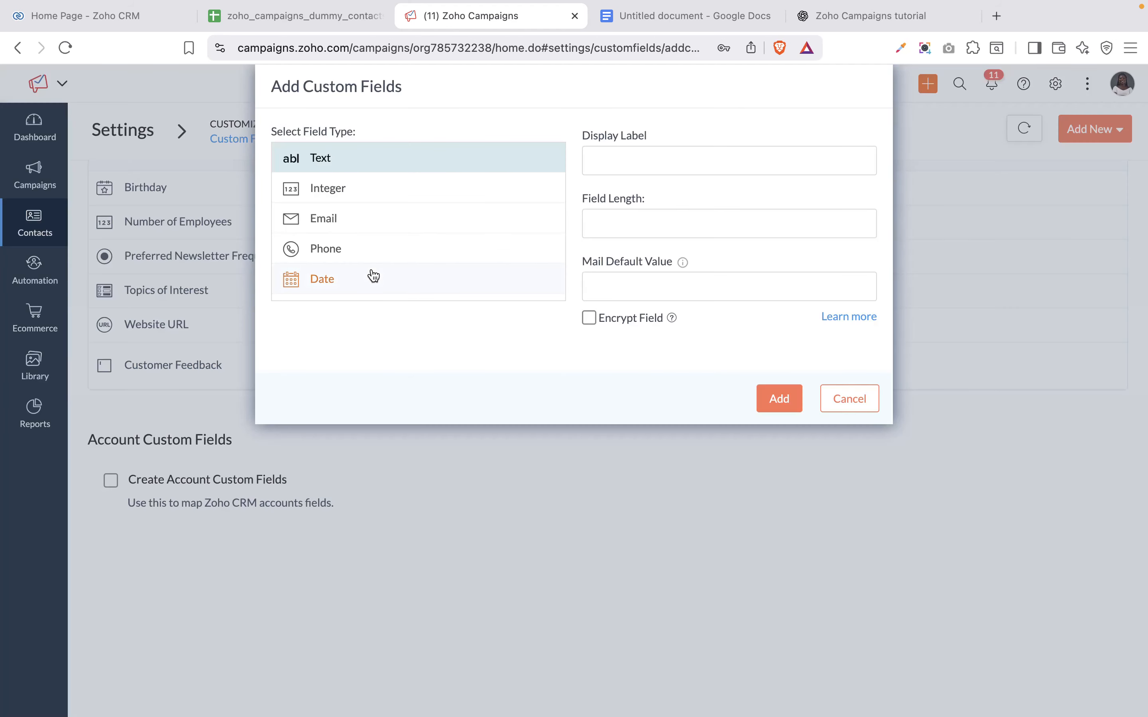
pyautogui.scroll(-10, 373, 276)
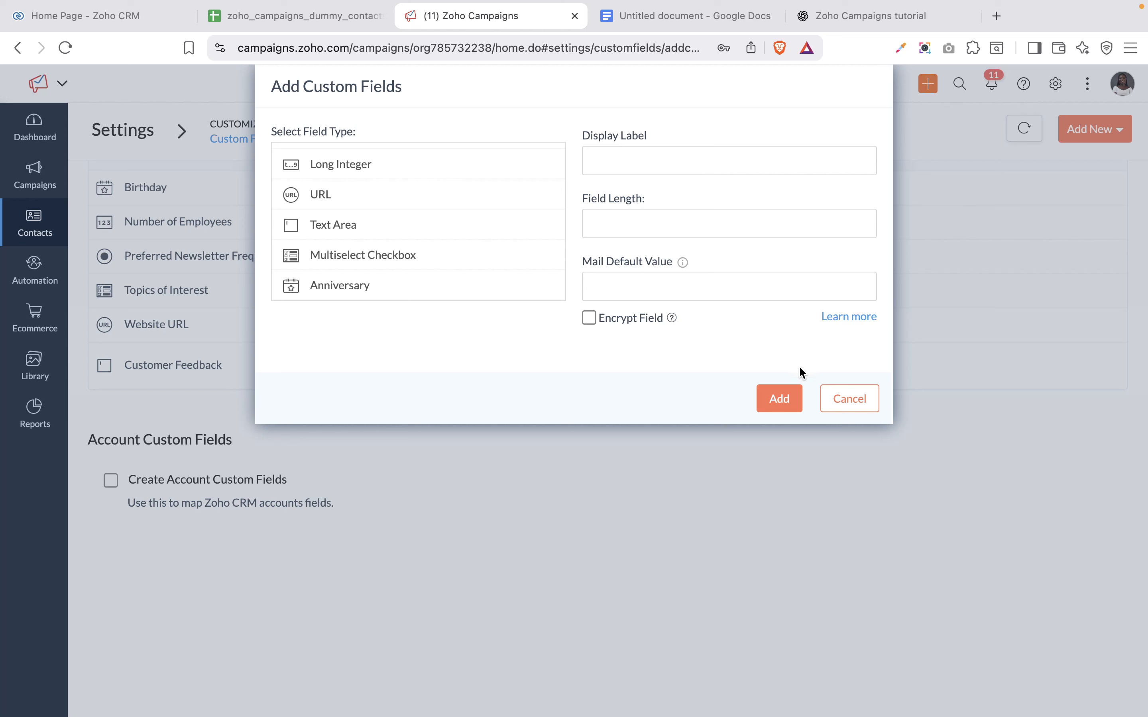
pyautogui.click(865, 398)
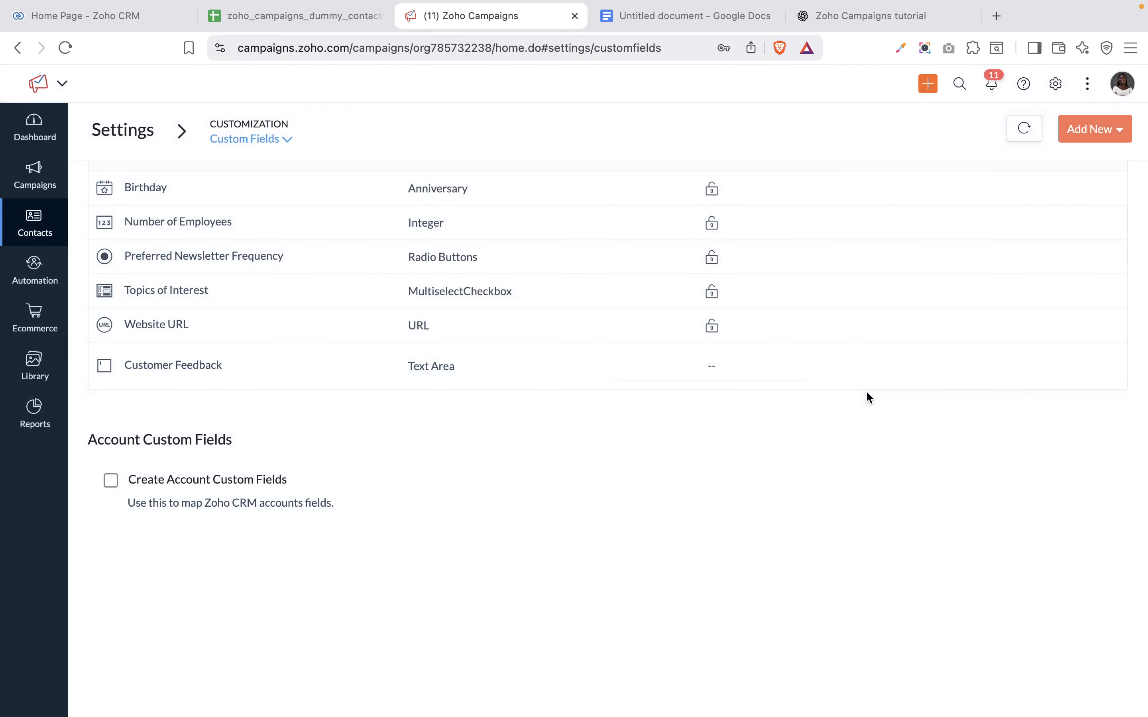